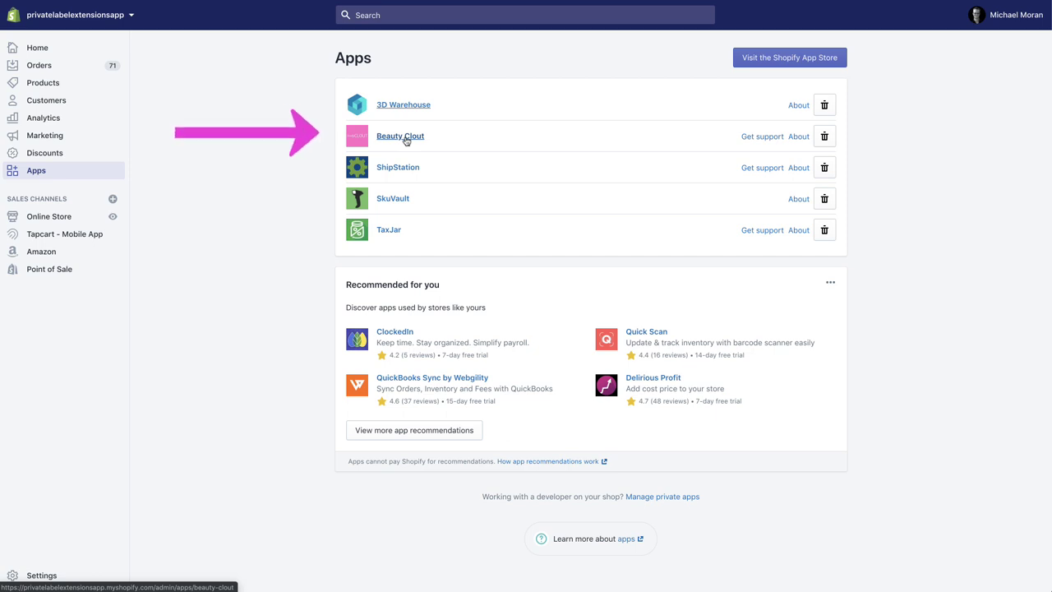
Open the Beauty Clout app from the store's installed apps and start a new campaign
{"action": "left_click", "coordinate": [403, 138]}
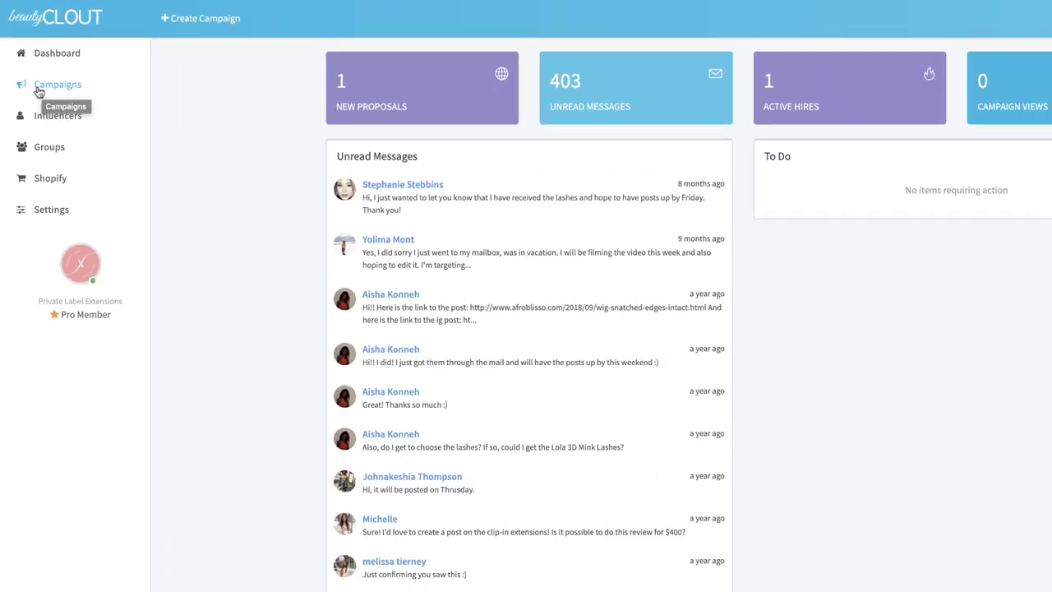
{"action": "left_click", "coordinate": [38, 90]}
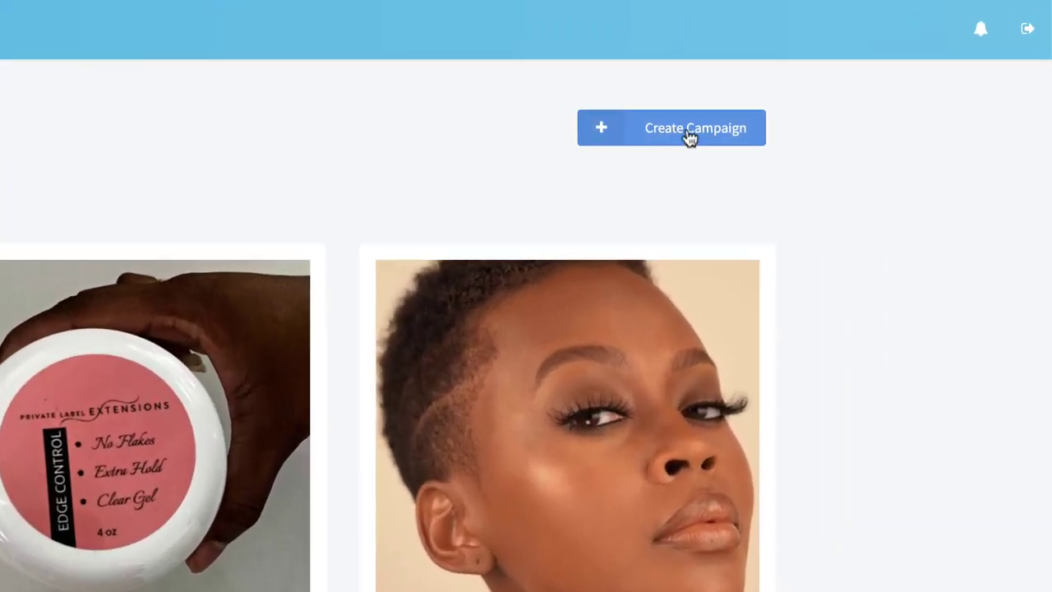
{"action": "left_click", "coordinate": [689, 131]}
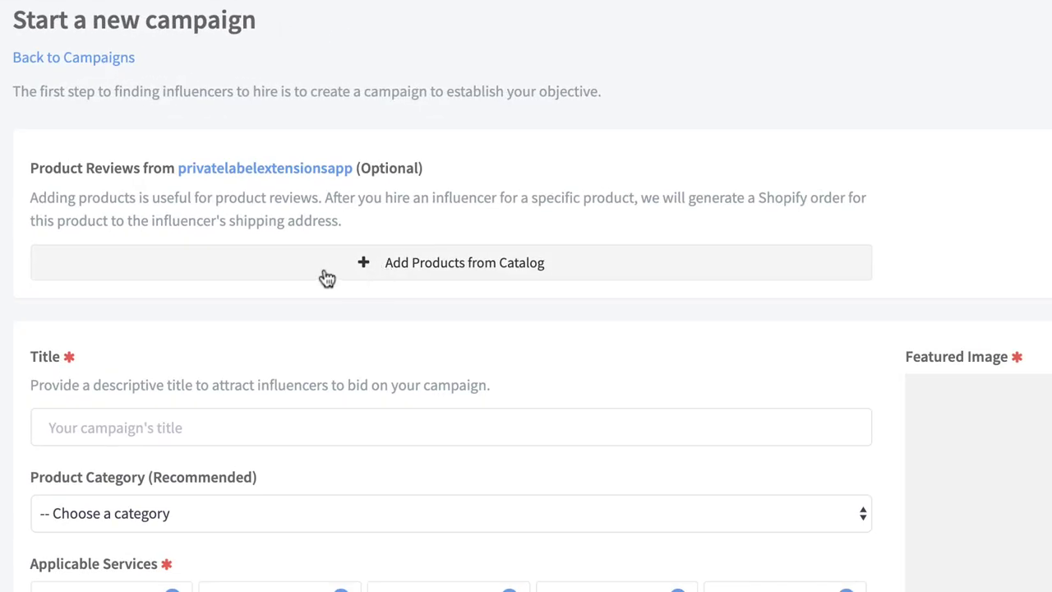
Add the 1 Set variant of January 3D Mink Lashes from the catalog as the campaign's review product
{"action": "left_click", "coordinate": [325, 278]}
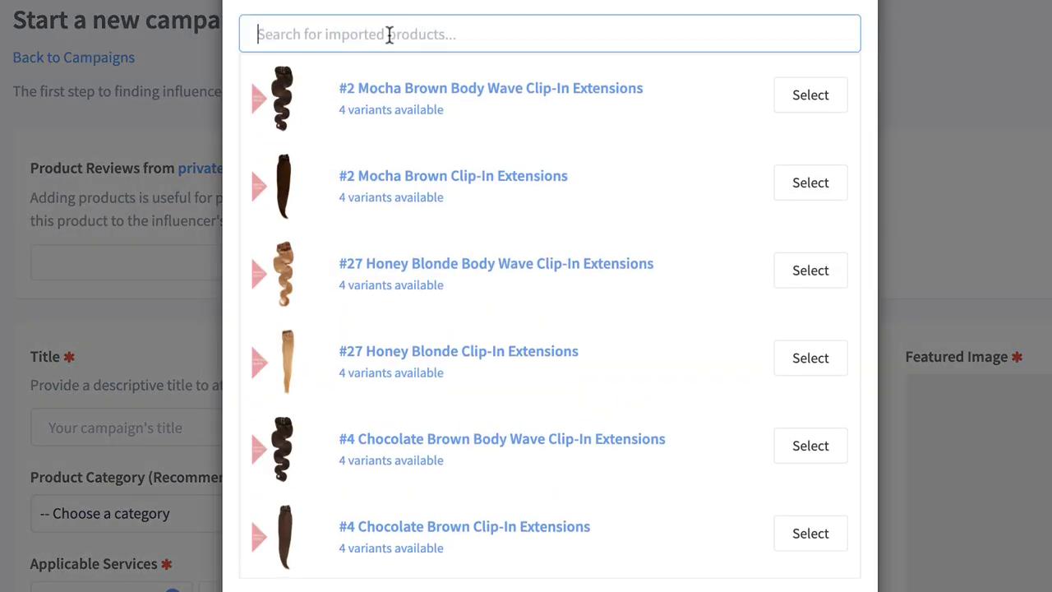
{"action": "type", "text": "jan"}
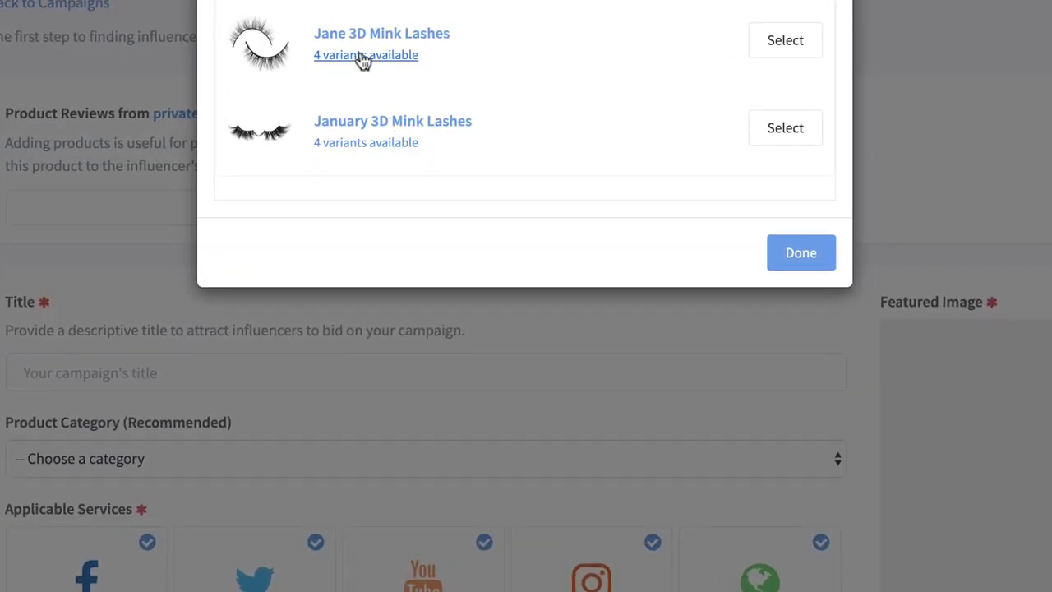
{"action": "type", "text": "u"}
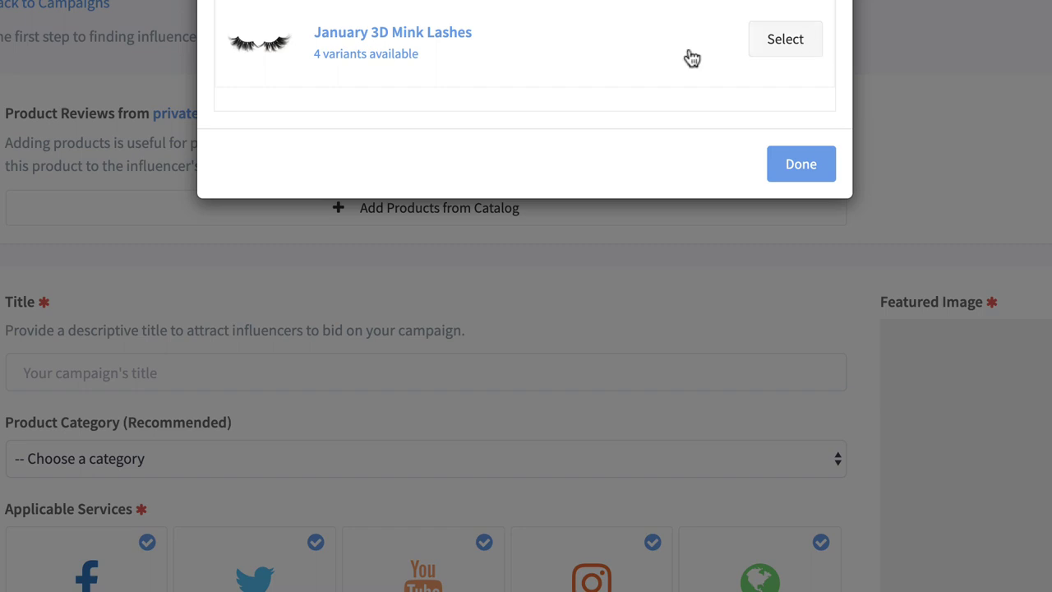
{"action": "left_click", "coordinate": [364, 53]}
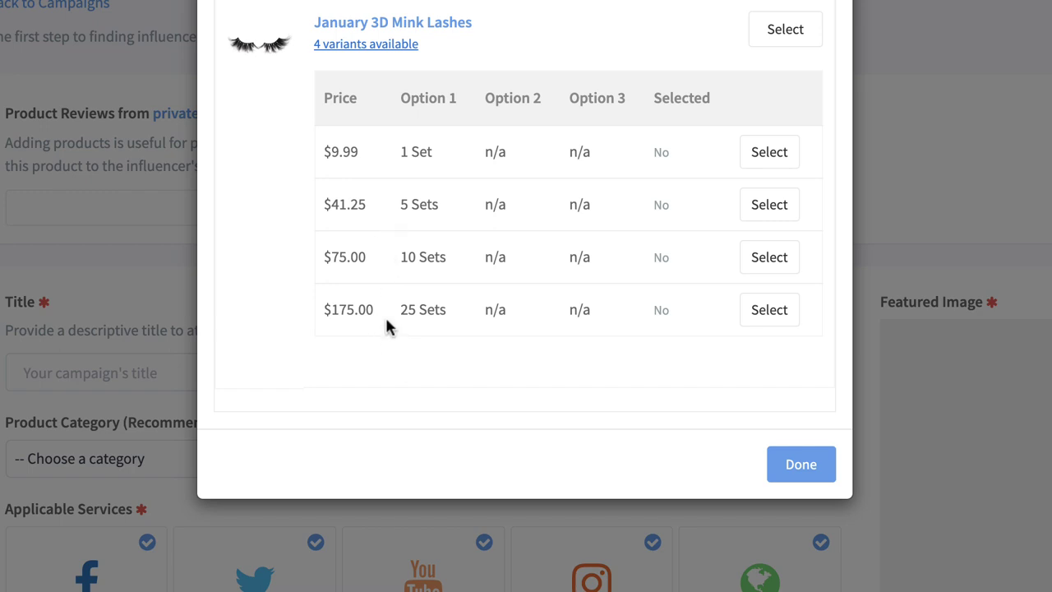
{"action": "left_click", "coordinate": [750, 161]}
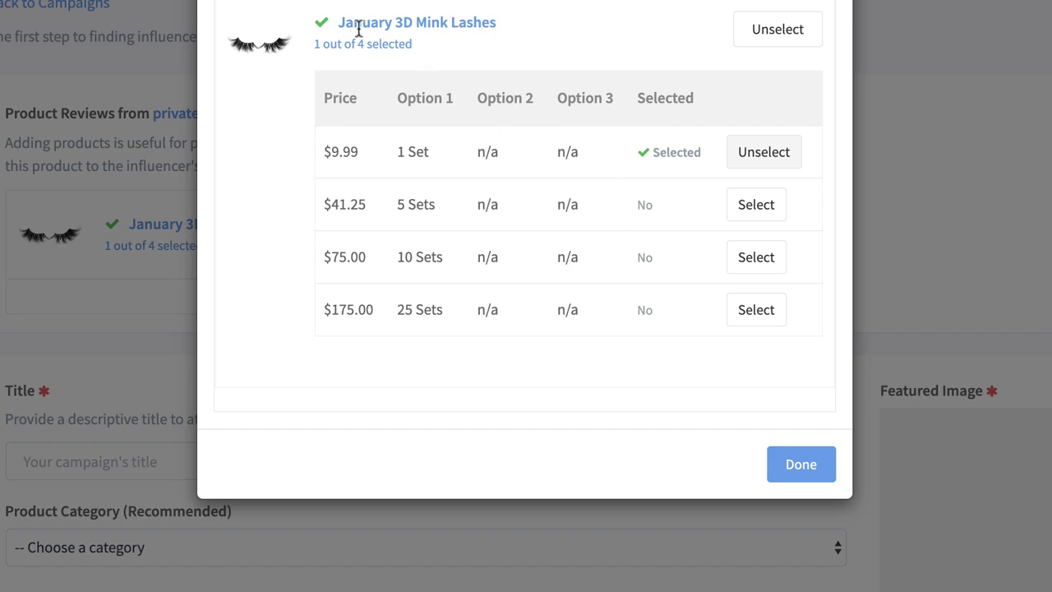
{"action": "left_click", "coordinate": [796, 475]}
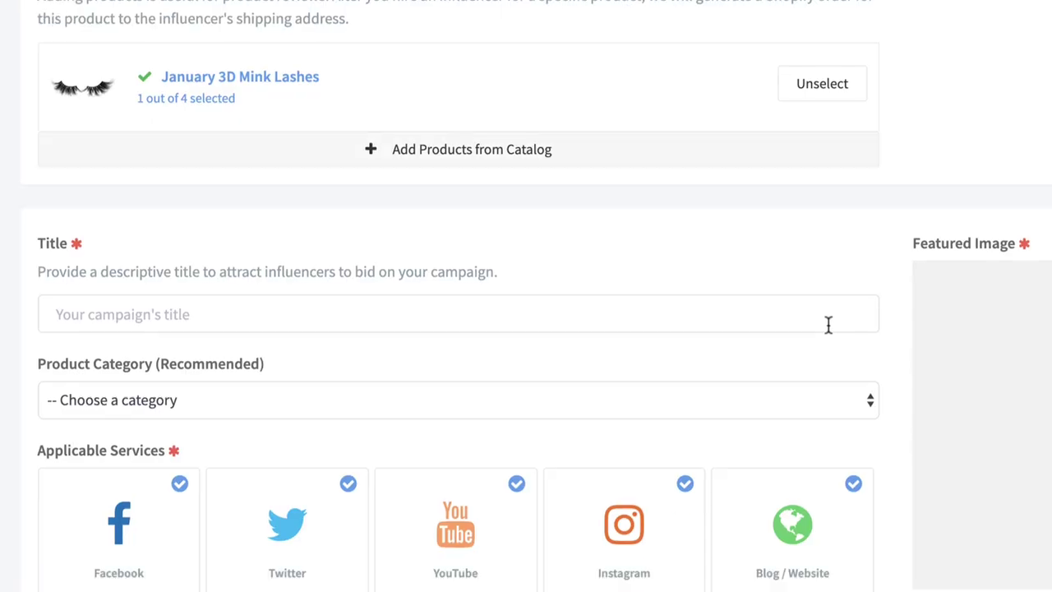
Title the campaign "Looking for an influencer to promote this 3D Lash style!" and set its product category to Hair & Lashes
{"action": "left_click", "coordinate": [190, 287]}
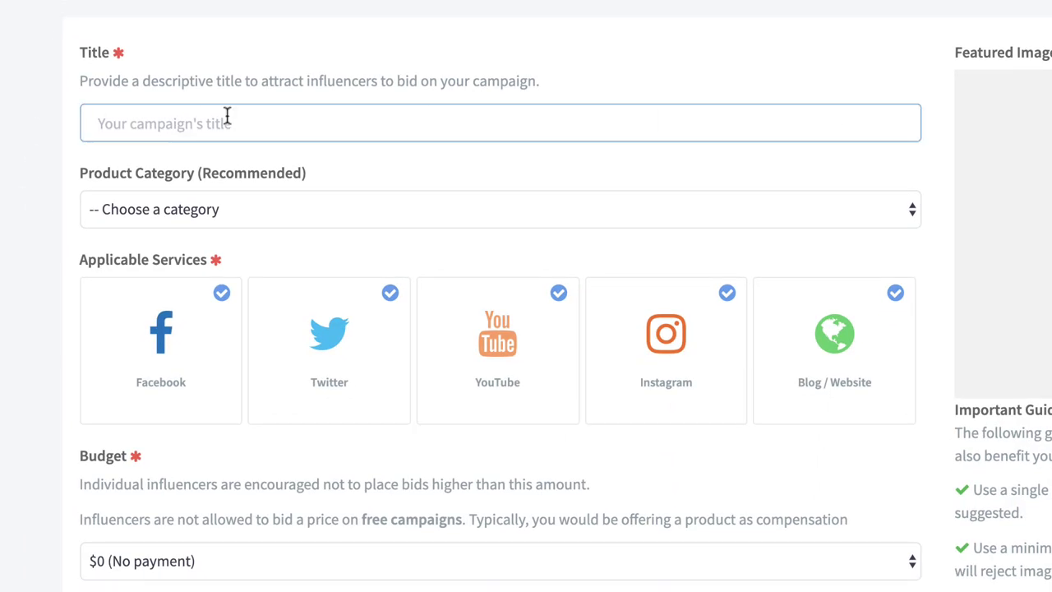
{"action": "type", "text": "Looking for an influencer to promot"}
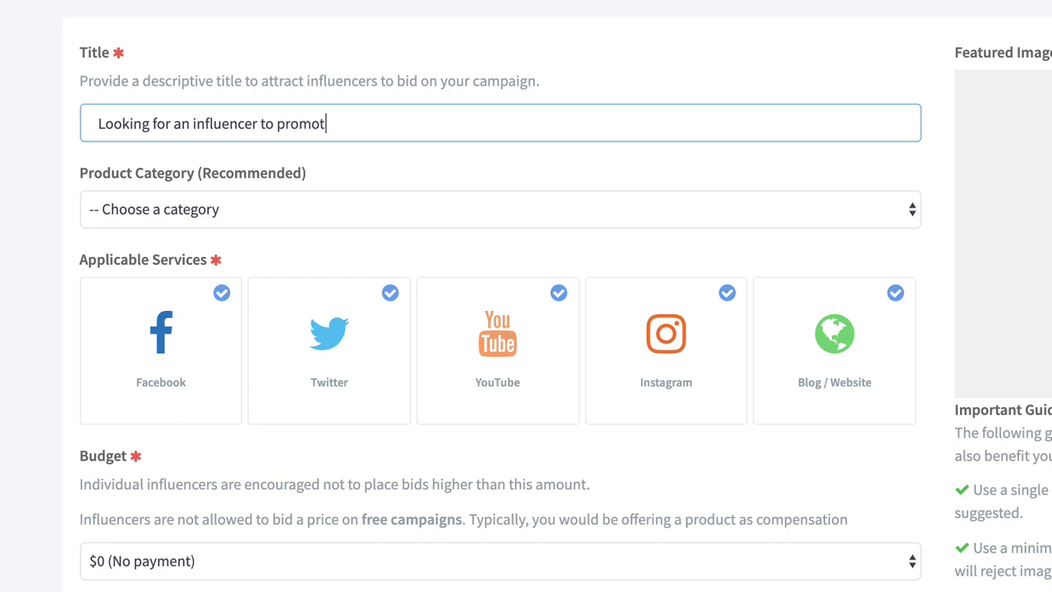
{"action": "type", "text": "e this 3D Lash style!"}
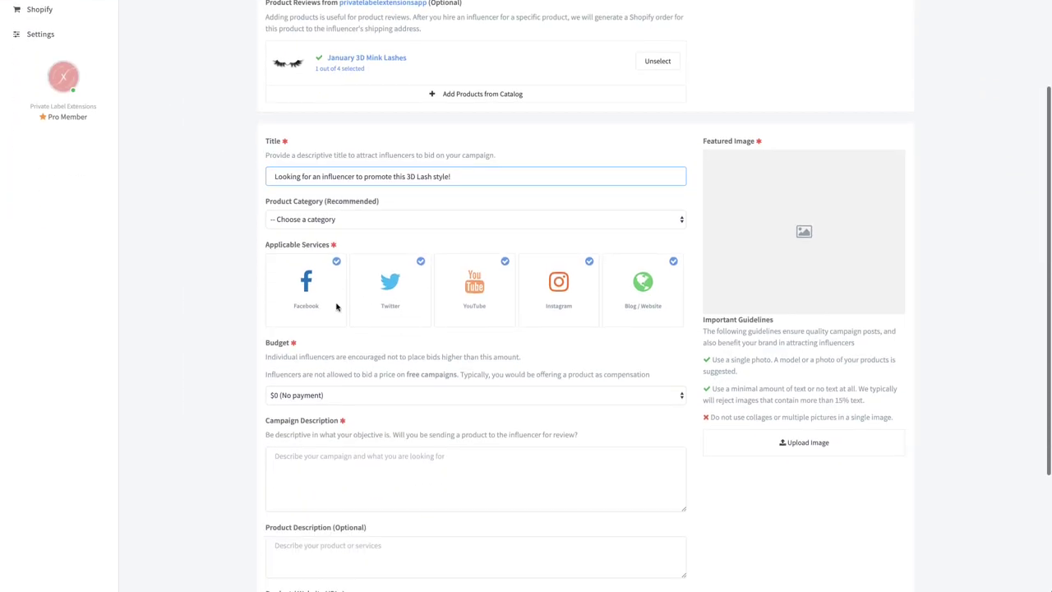
{"action": "scroll", "coordinate": [322, 306], "scroll_direction": "down", "scroll_amount": 1}
{"action": "left_click", "coordinate": [319, 165]}
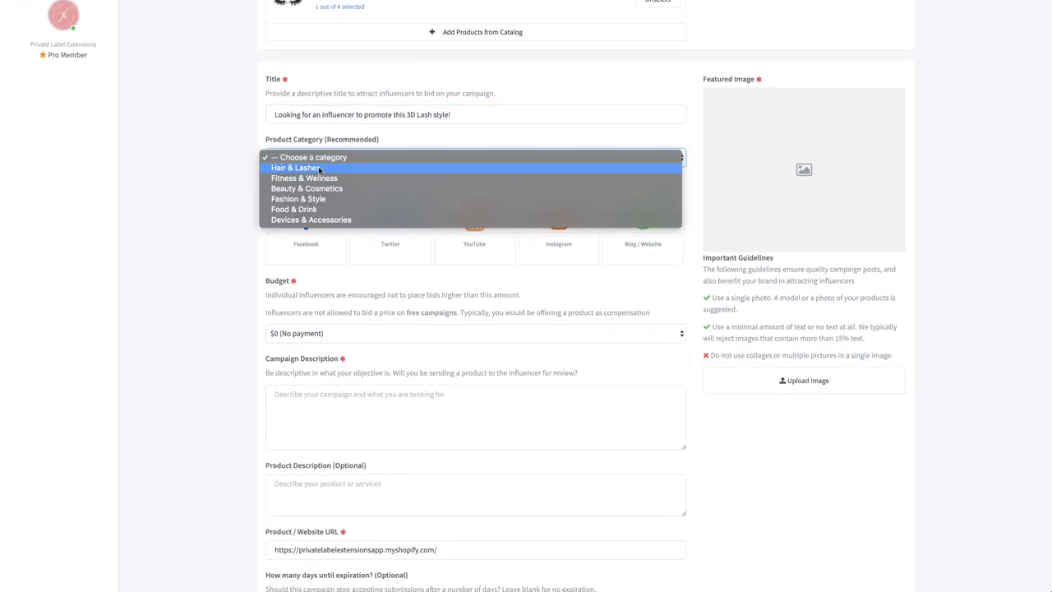
{"action": "left_click", "coordinate": [319, 169]}
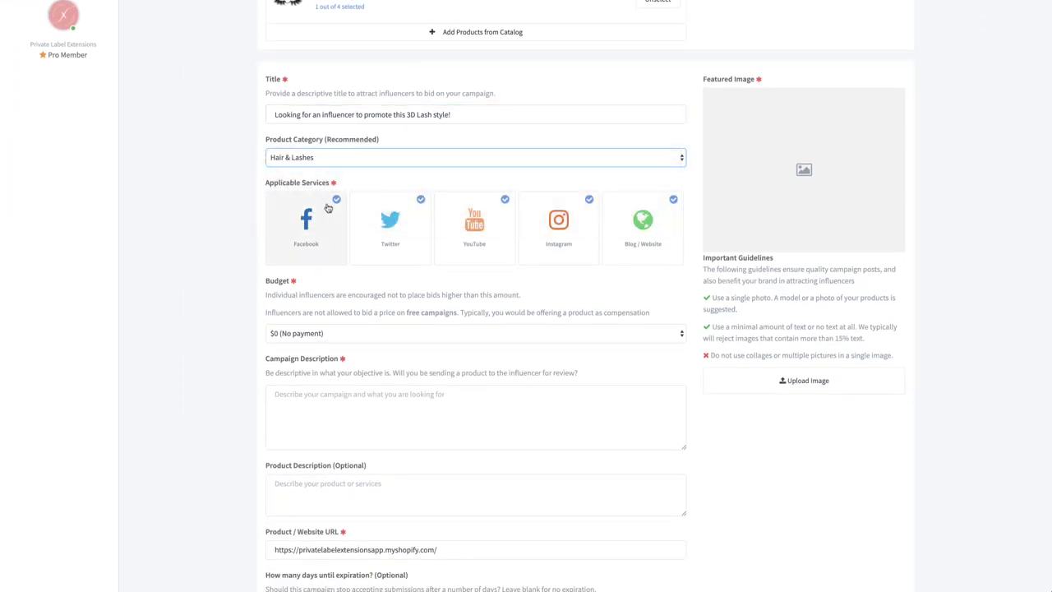
Exclude Facebook and Twitter from the applicable services, keeping YouTube, Instagram and Blog / Website selected
{"action": "left_click", "coordinate": [328, 207]}
{"action": "left_click", "coordinate": [362, 217]}
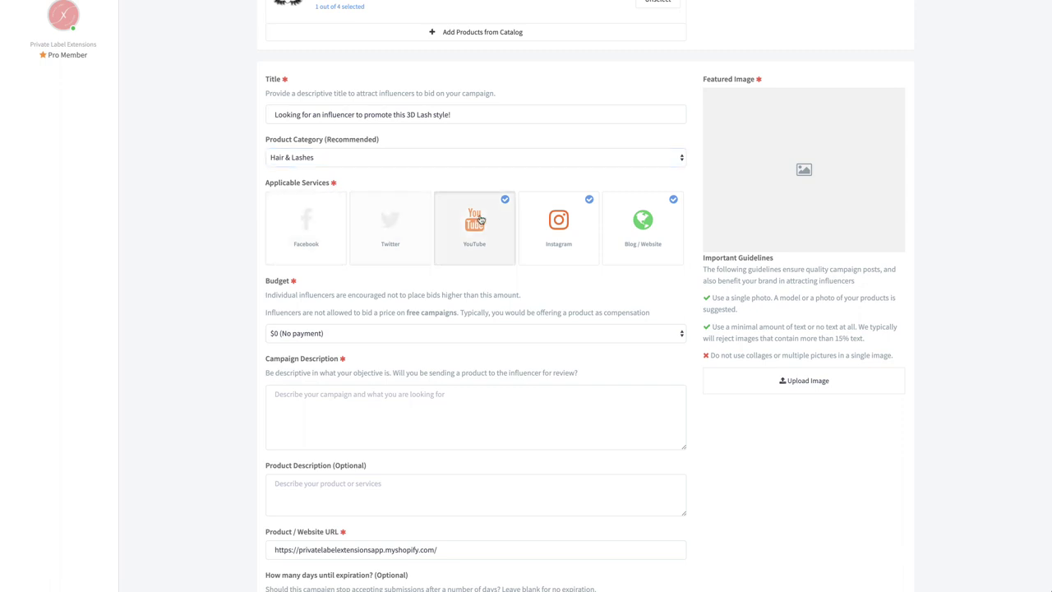
{"action": "left_click", "coordinate": [474, 218]}
{"action": "left_click", "coordinate": [612, 218]}
{"action": "left_click", "coordinate": [618, 222]}
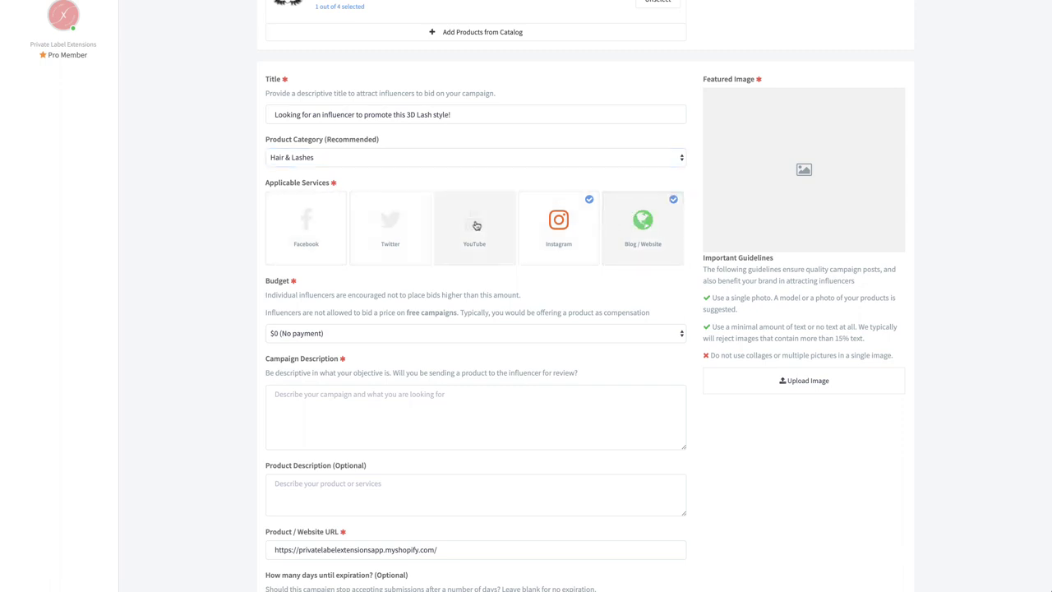
{"action": "left_click", "coordinate": [504, 225]}
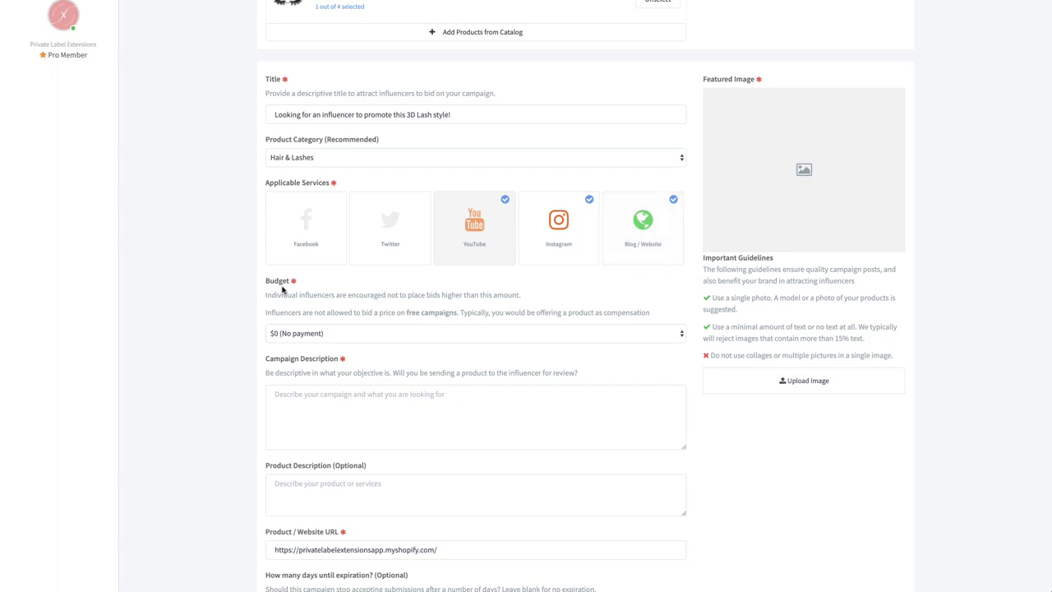
Choose $0 (No payment) as the campaign budget and review the other budget ranges without changing it
{"action": "scroll", "coordinate": [329, 300], "scroll_direction": "down", "scroll_amount": 1}
{"action": "scroll", "coordinate": [330, 300], "scroll_direction": "down", "scroll_amount": 3}
{"action": "scroll", "coordinate": [380, 271], "scroll_direction": "up", "scroll_amount": 4}
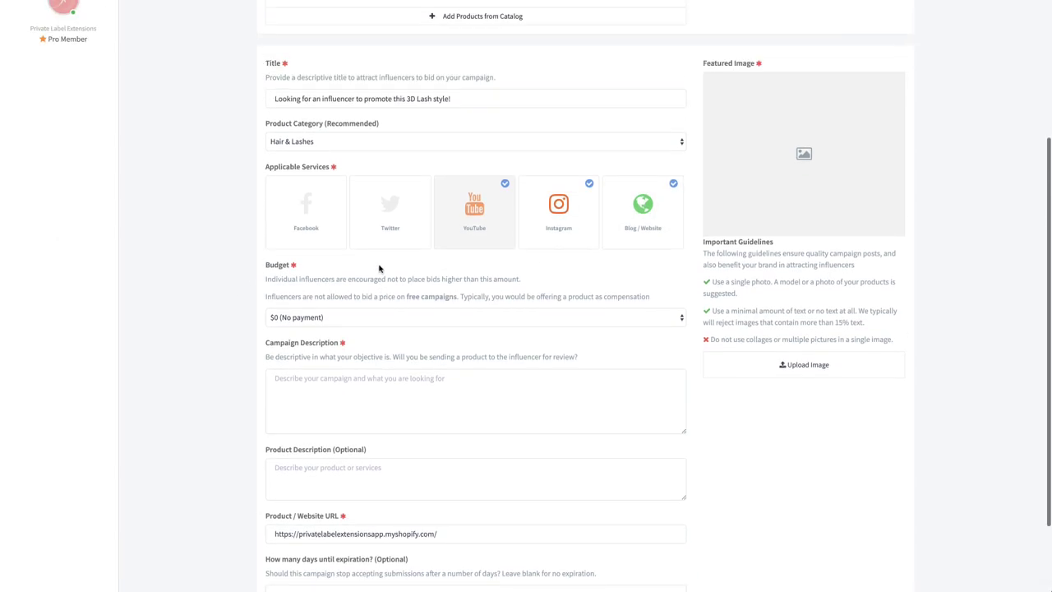
{"action": "scroll", "coordinate": [378, 269], "scroll_direction": "up", "scroll_amount": 2}
{"action": "scroll", "coordinate": [376, 267], "scroll_direction": "down", "scroll_amount": 3}
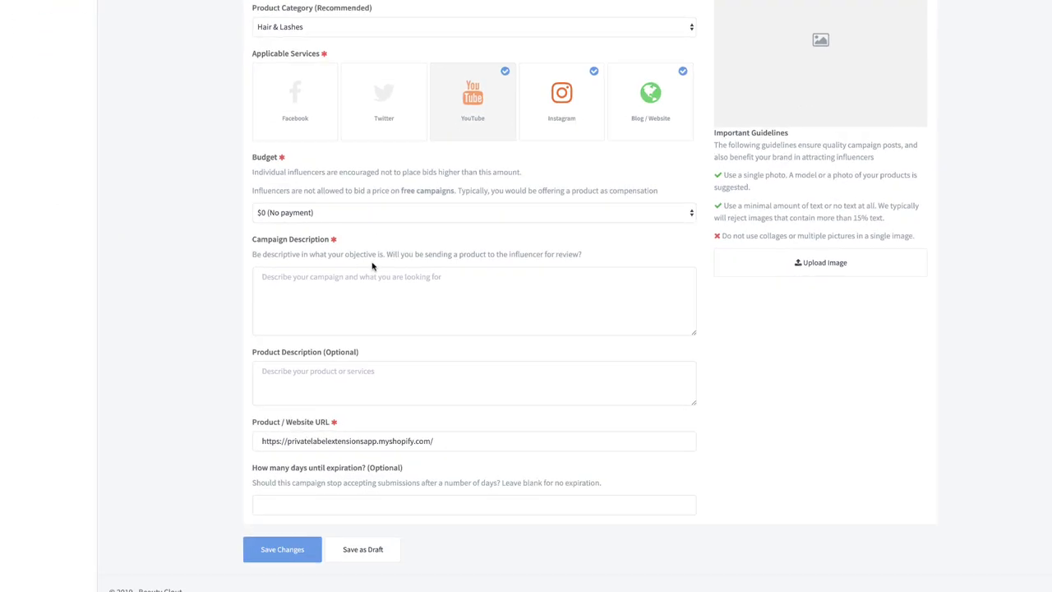
{"action": "left_click", "coordinate": [225, 145]}
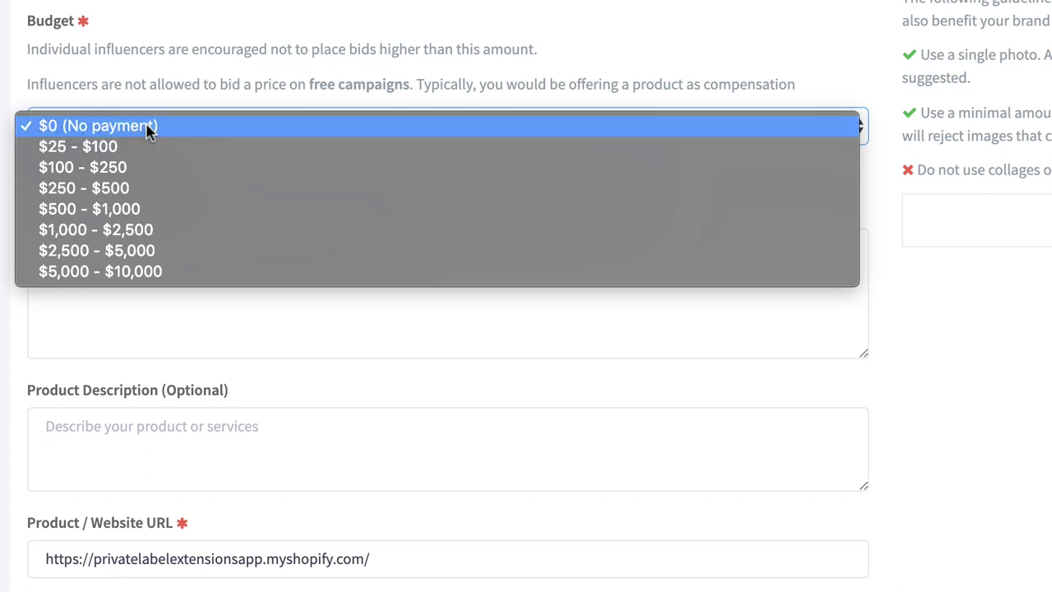
{"action": "left_click", "coordinate": [147, 129]}
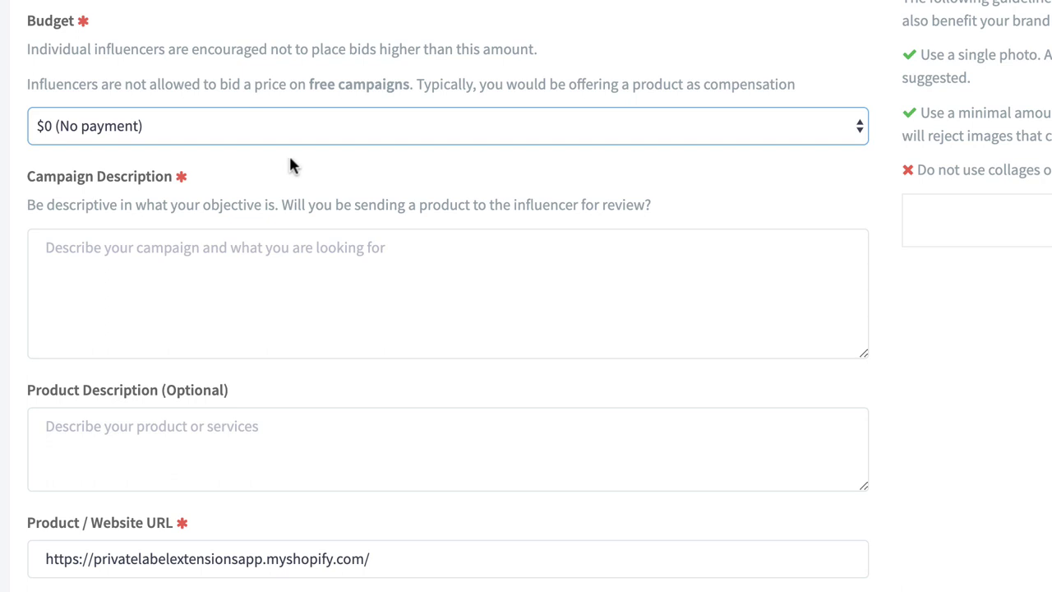
{"action": "left_click", "coordinate": [252, 125]}
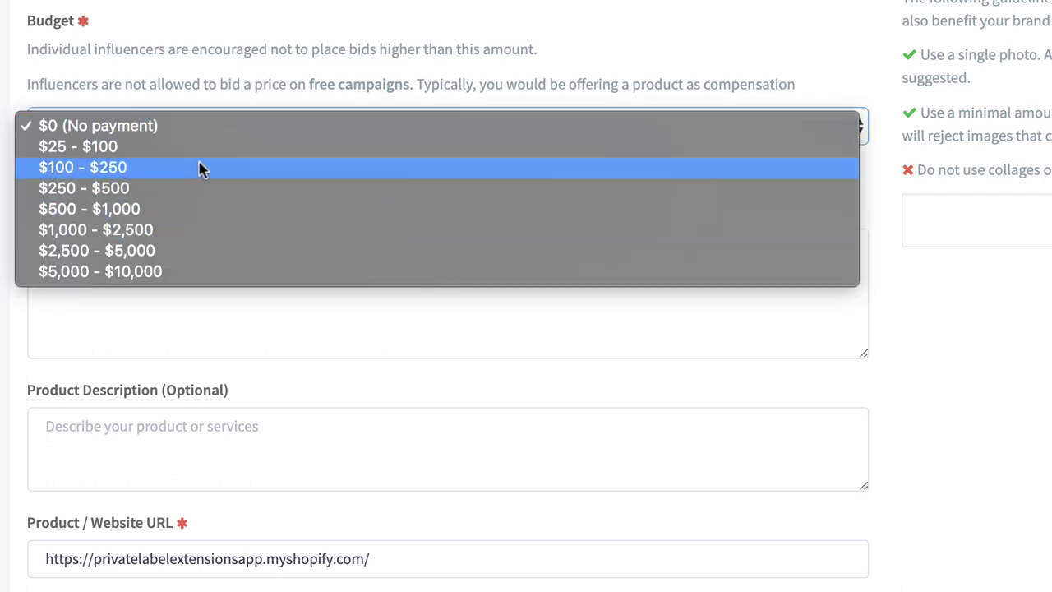
{"action": "left_click", "coordinate": [256, 72]}
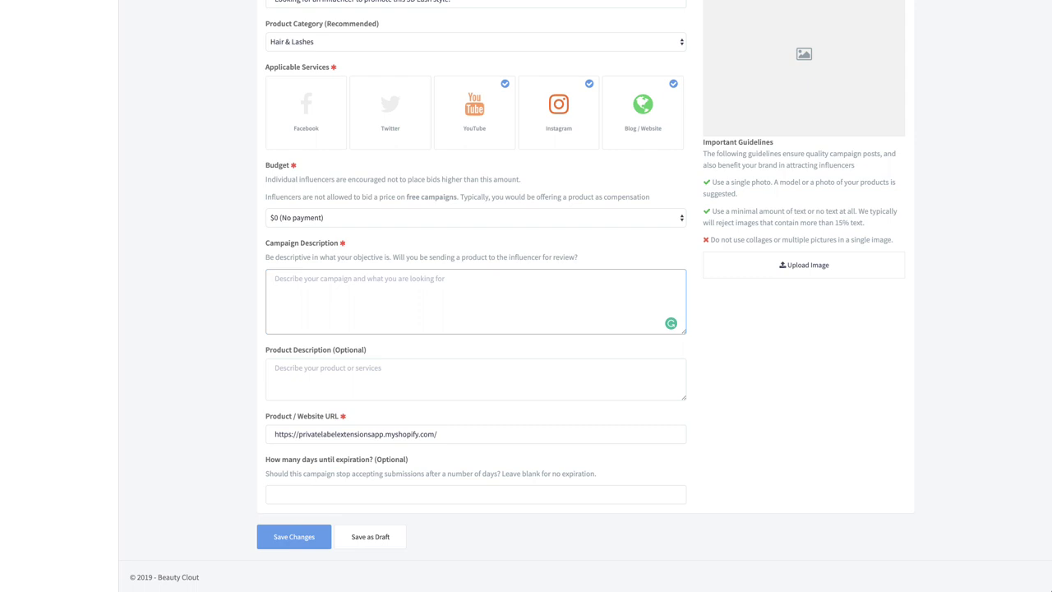
Enter the campaign description "Looking for an amazing influencer that can showcase this lash style!" and set the expiration to 14 days
{"action": "type", "text": "Looking"}
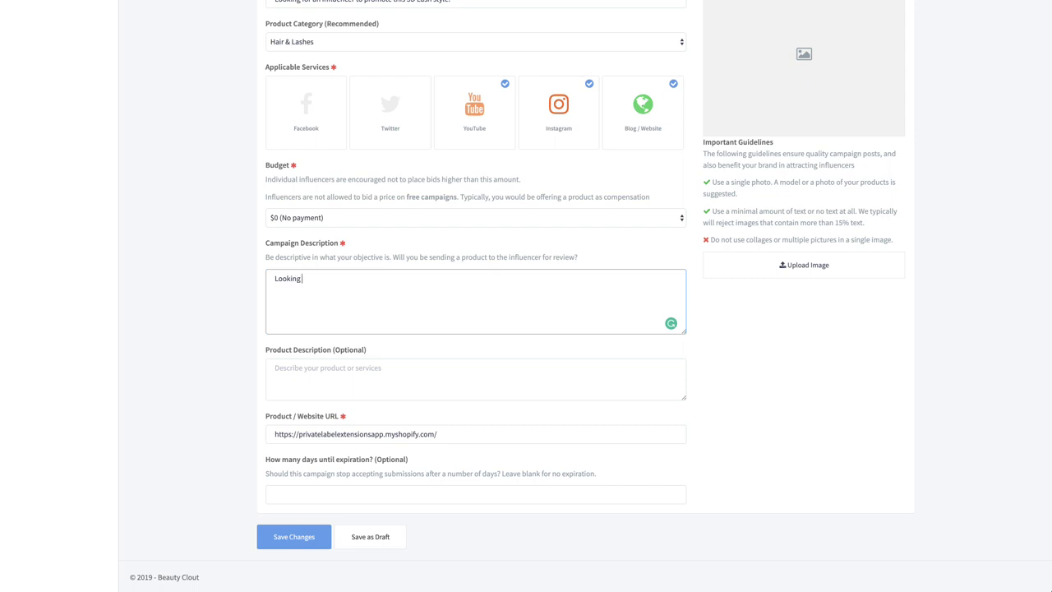
{"action": "type", "text": " for an amazing influencer that can showcase this lash style!"}
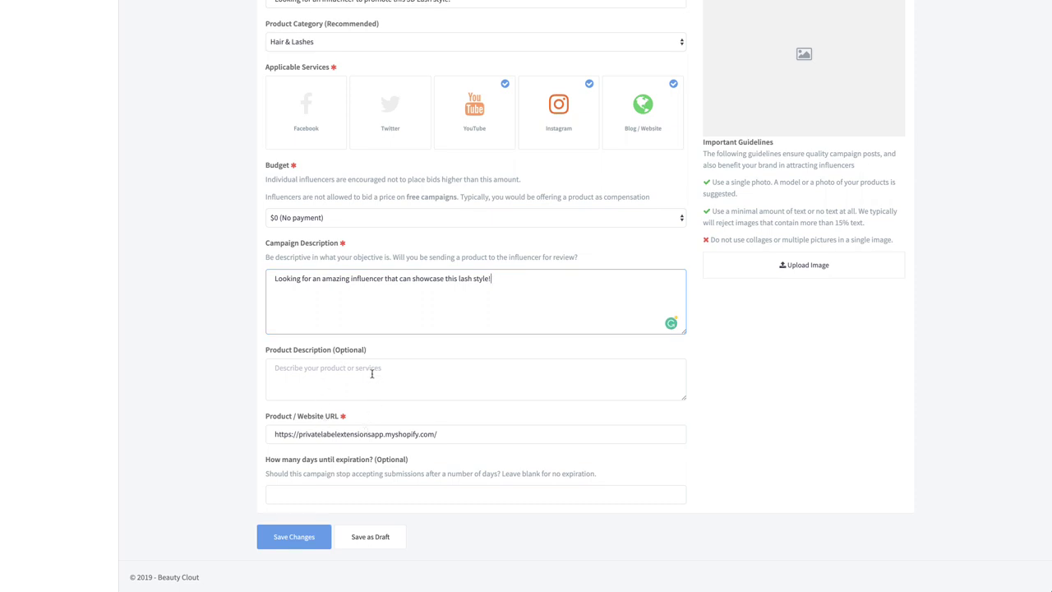
{"action": "left_click", "coordinate": [326, 494]}
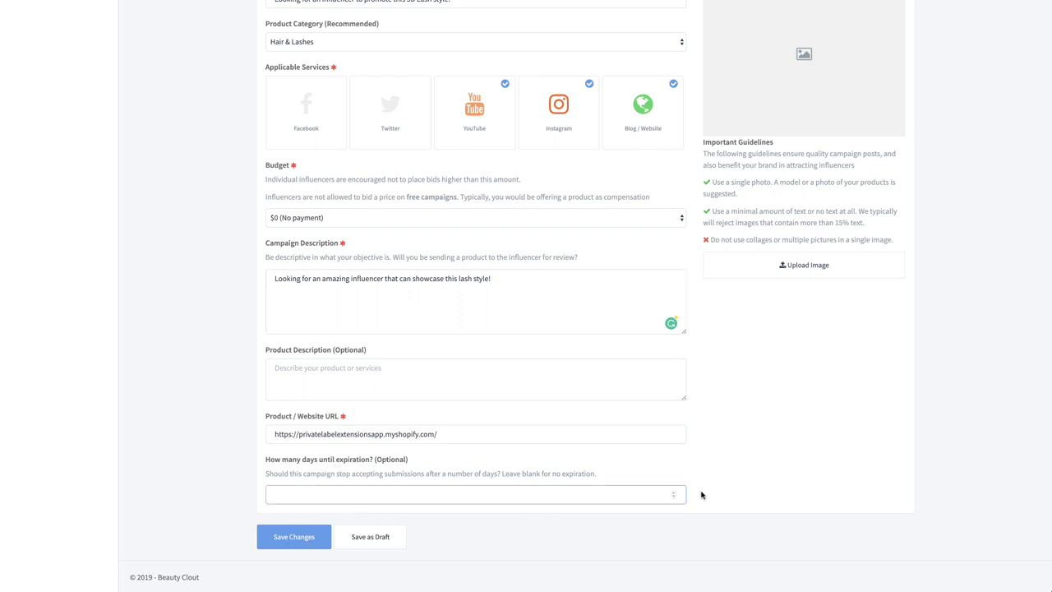
{"action": "left_click", "coordinate": [672, 492]}
{"action": "left_click_drag", "start_coordinate": [463, 437], "coordinate": [165, 423]}
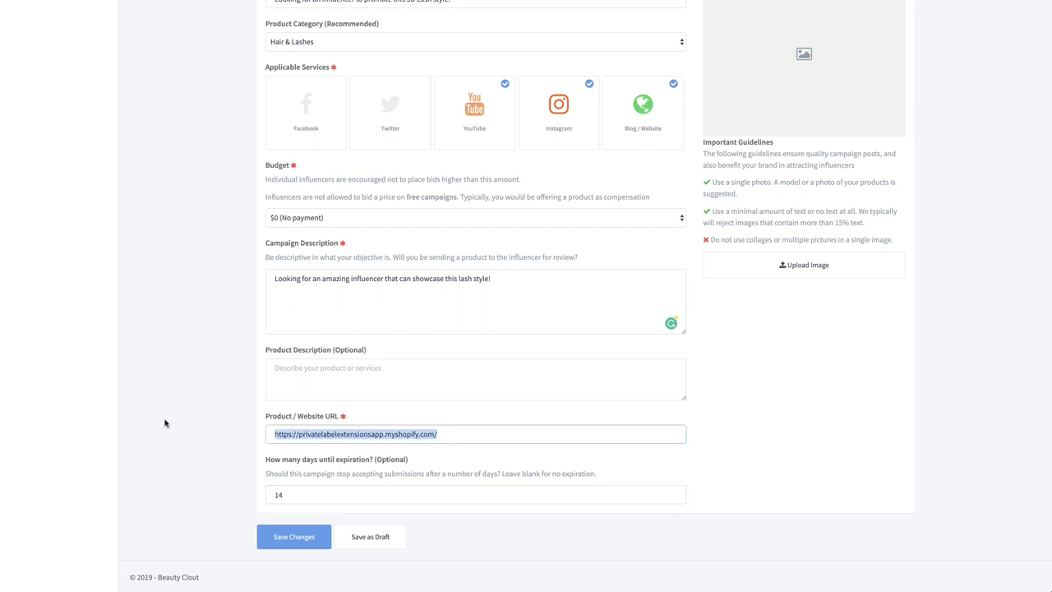
{"action": "right_click", "coordinate": [318, 437]}
{"action": "left_click", "coordinate": [337, 523]}
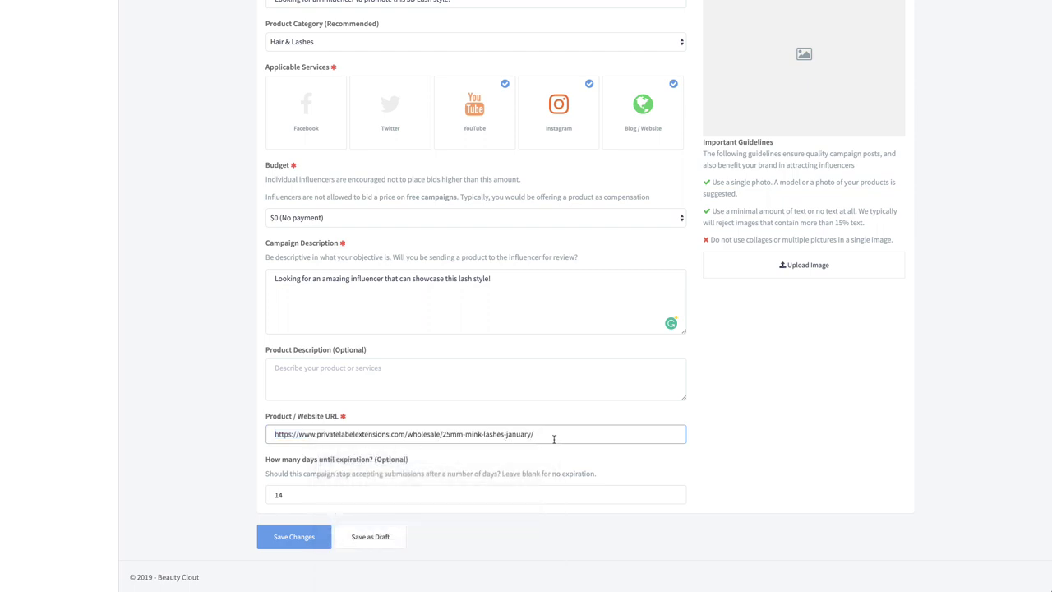
Upload january-lashes-minks.jpg from the Desktop as the campaign's featured image
{"action": "scroll", "coordinate": [557, 439], "scroll_direction": "up", "scroll_amount": 1}
{"action": "scroll", "coordinate": [557, 439], "scroll_direction": "down", "scroll_amount": 1}
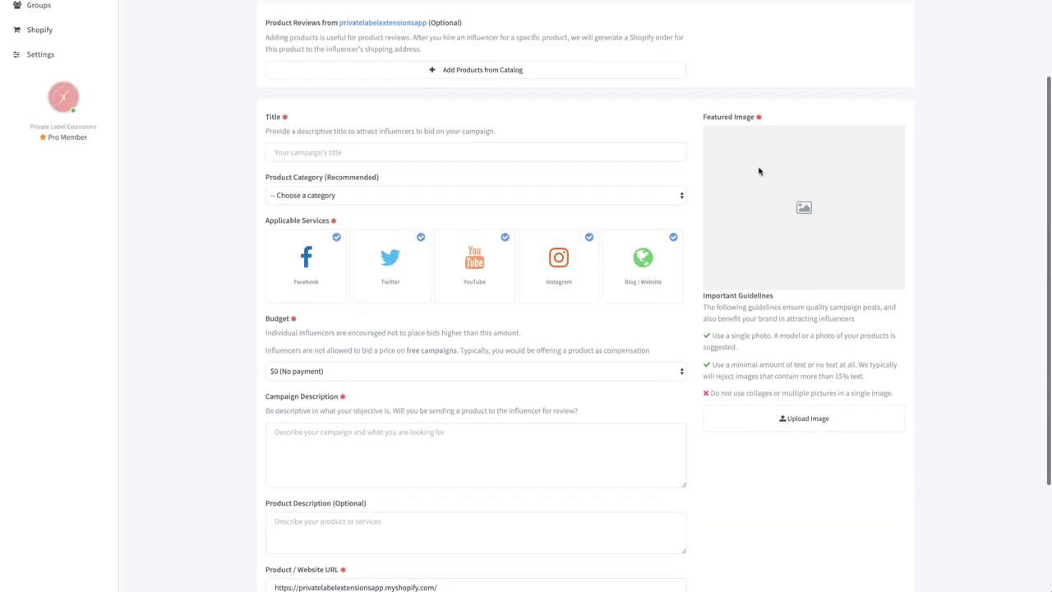
{"action": "scroll", "coordinate": [730, 129], "scroll_direction": "down", "scroll_amount": 1}
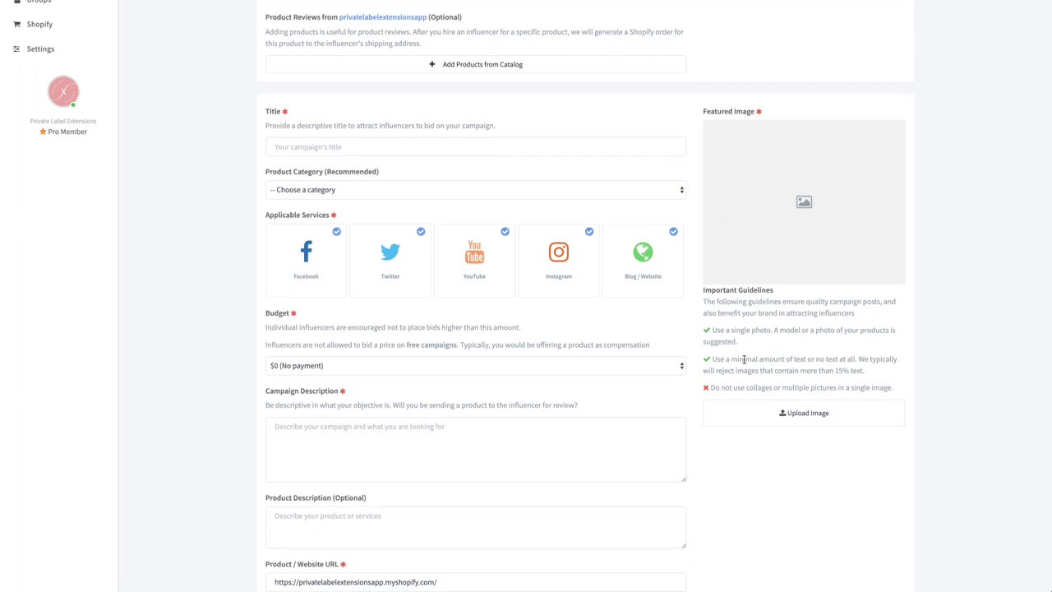
{"action": "left_click", "coordinate": [783, 413]}
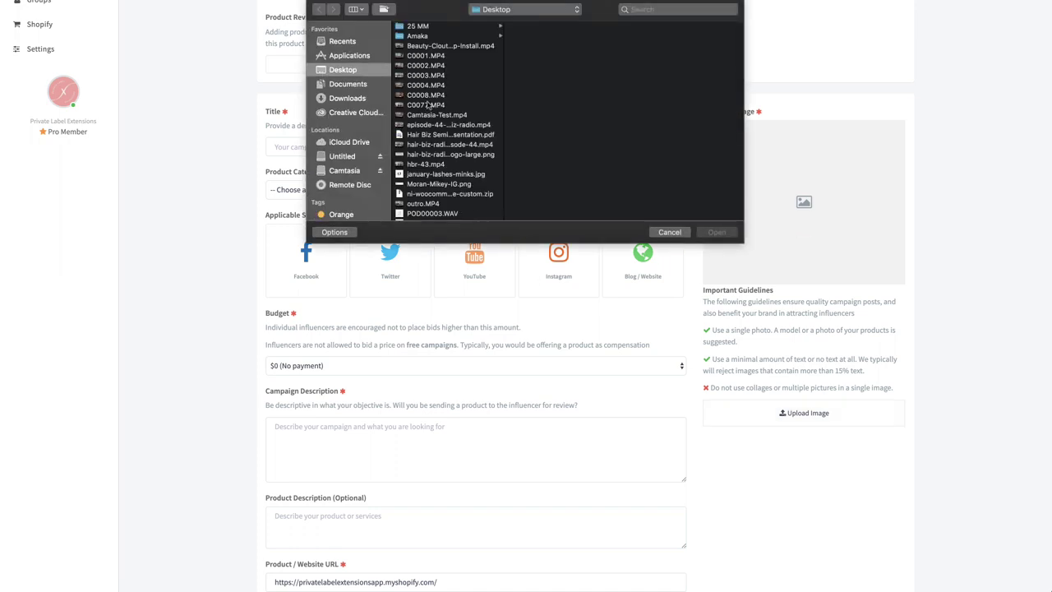
{"action": "scroll", "coordinate": [433, 116], "scroll_direction": "down", "scroll_amount": 3}
{"action": "scroll", "coordinate": [433, 115], "scroll_direction": "up", "scroll_amount": 5}
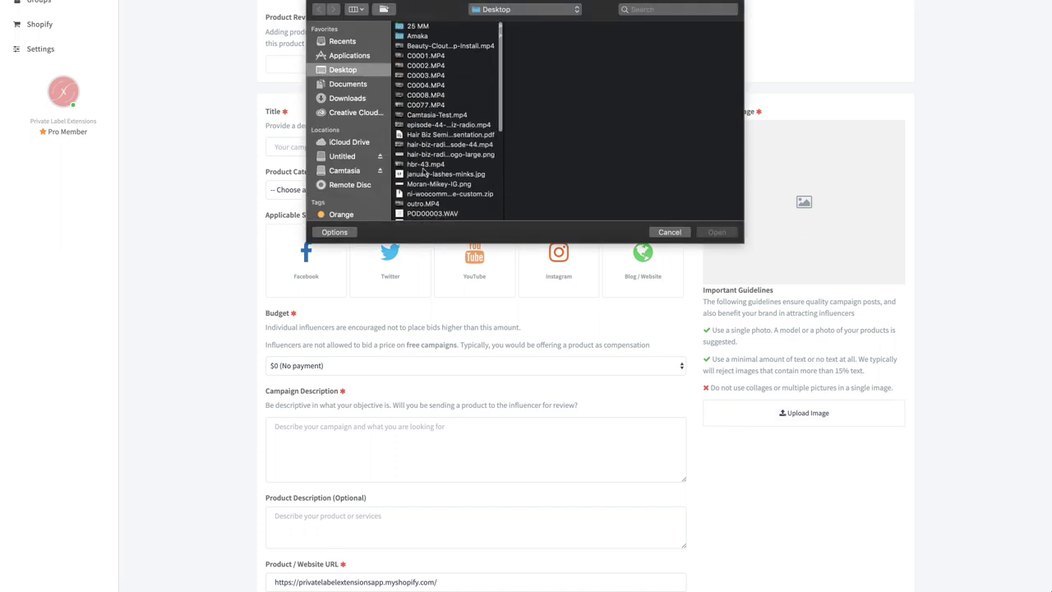
{"action": "left_click", "coordinate": [424, 174]}
{"action": "left_click", "coordinate": [728, 232]}
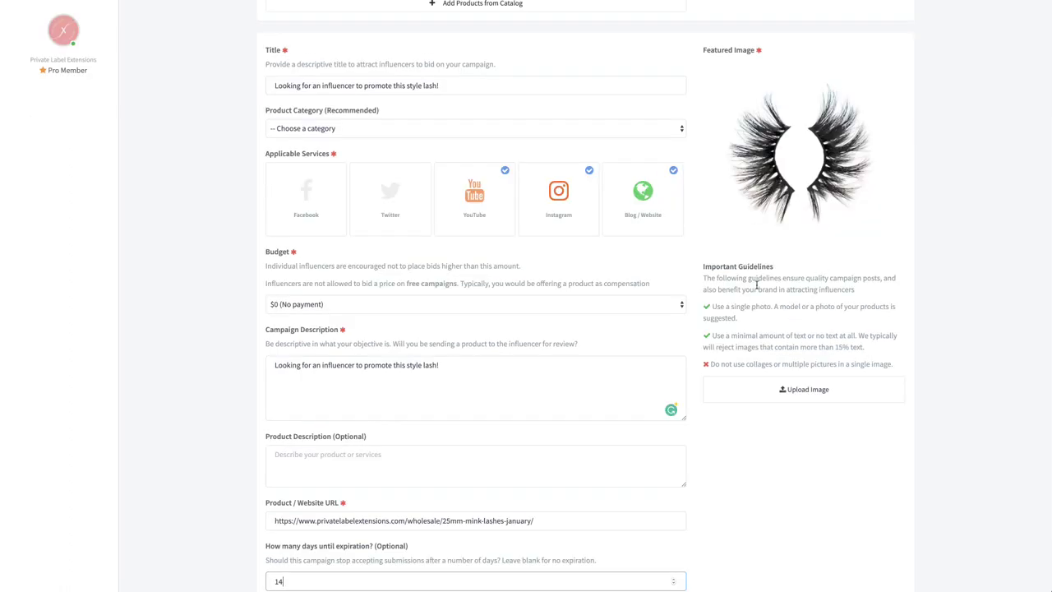
Save the completed campaign to submit it for review, and browse the influencers who can be invited
{"action": "scroll", "coordinate": [751, 294], "scroll_direction": "down", "scroll_amount": 3}
{"action": "left_click", "coordinate": [270, 535]}
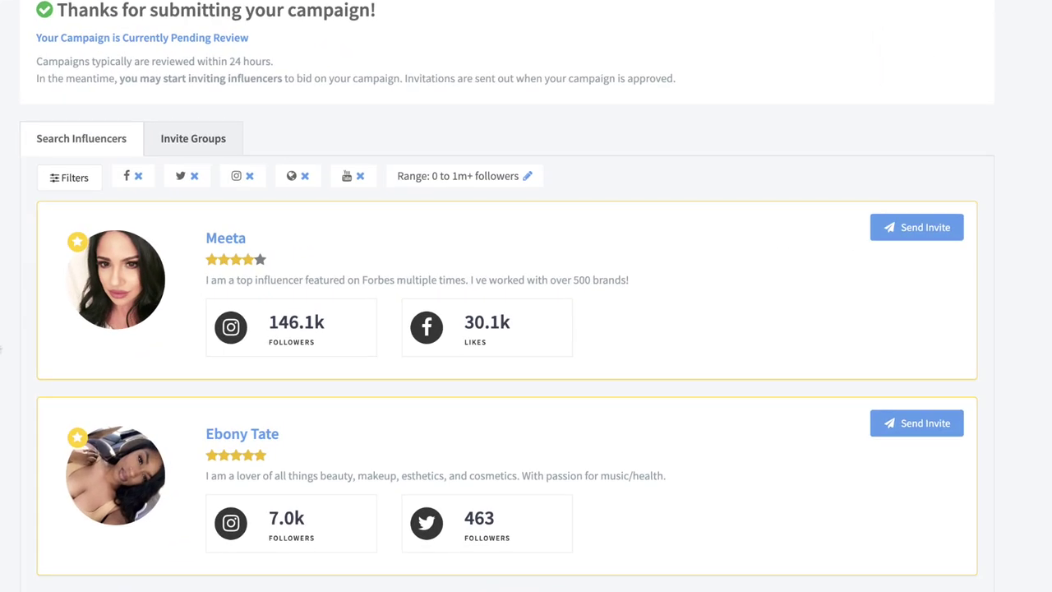
{"action": "scroll", "coordinate": [1, 349], "scroll_direction": "down", "scroll_amount": 10}
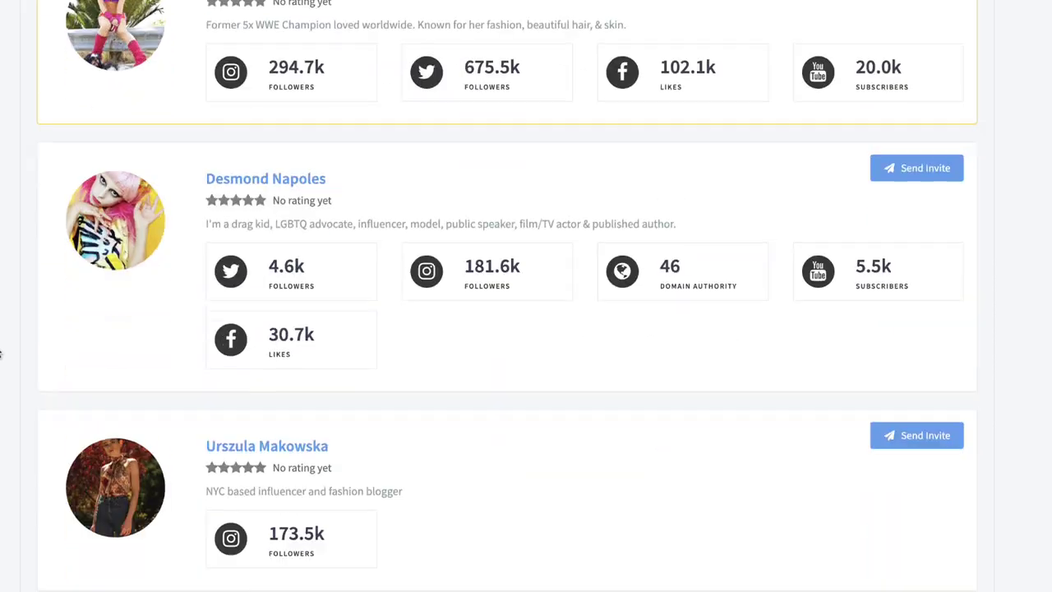
Browse the suggested influencers and invite the first listed one, with 146.1k Instagram followers, to the campaign
{"action": "scroll", "coordinate": [1, 354], "scroll_direction": "down", "scroll_amount": 12}
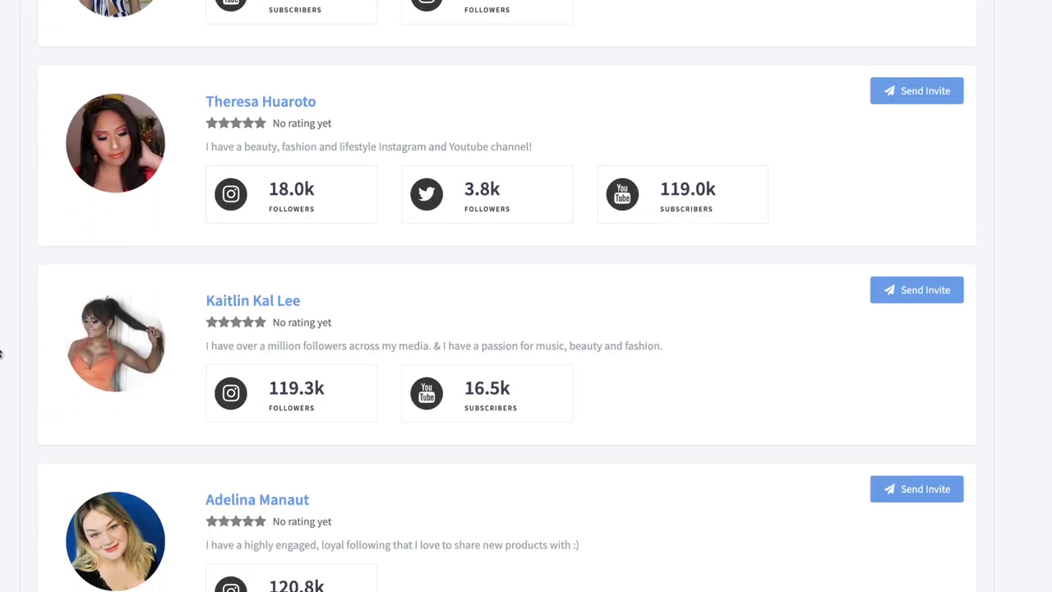
{"action": "scroll", "coordinate": [1, 352], "scroll_direction": "down", "scroll_amount": 2}
{"action": "scroll", "coordinate": [1, 351], "scroll_direction": "up", "scroll_amount": 15}
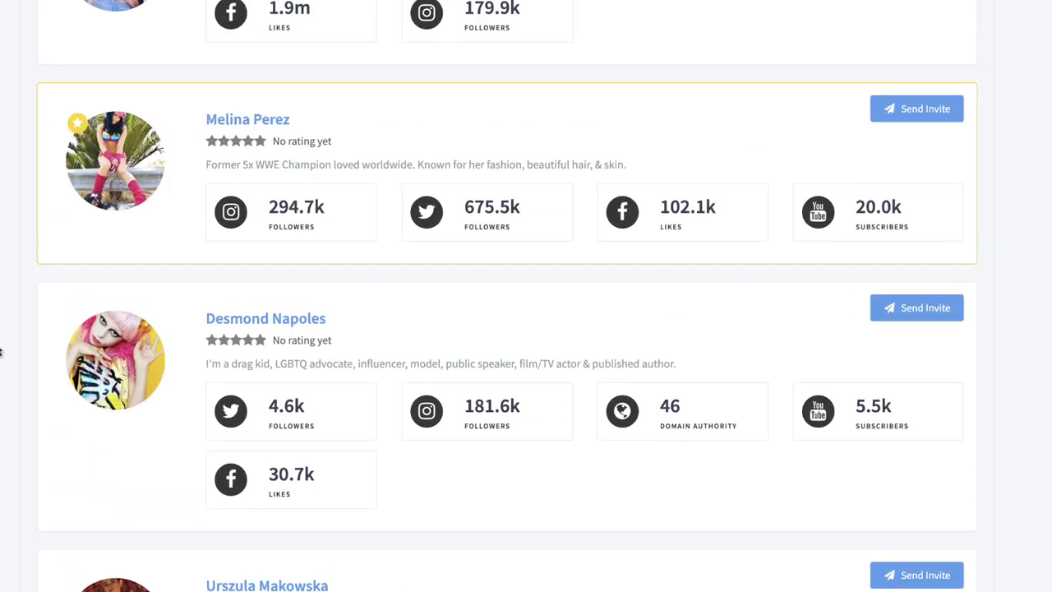
{"action": "scroll", "coordinate": [1, 352], "scroll_direction": "up", "scroll_amount": 5}
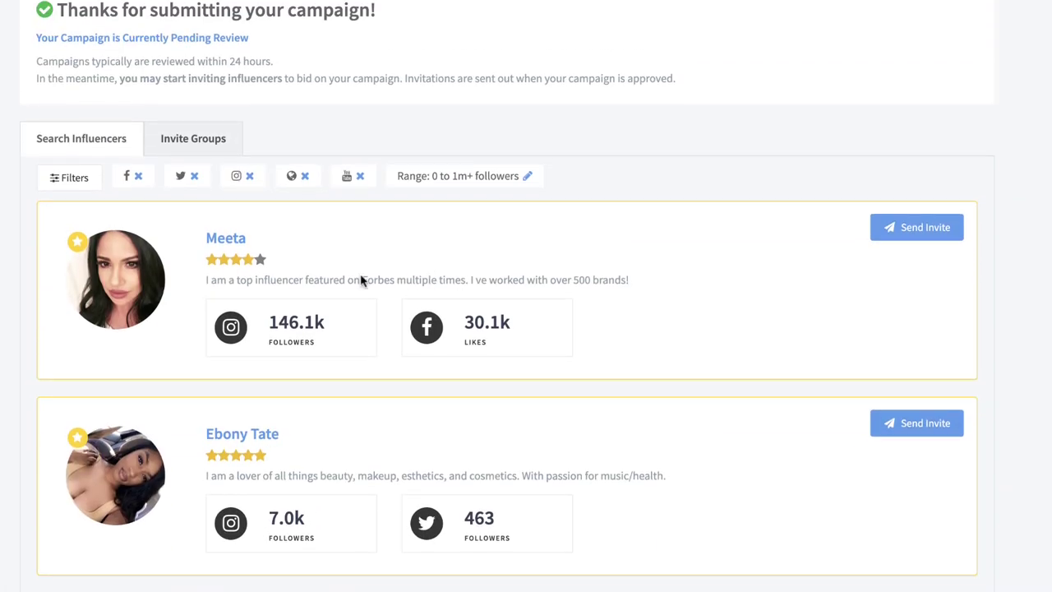
{"action": "left_click", "coordinate": [919, 234]}
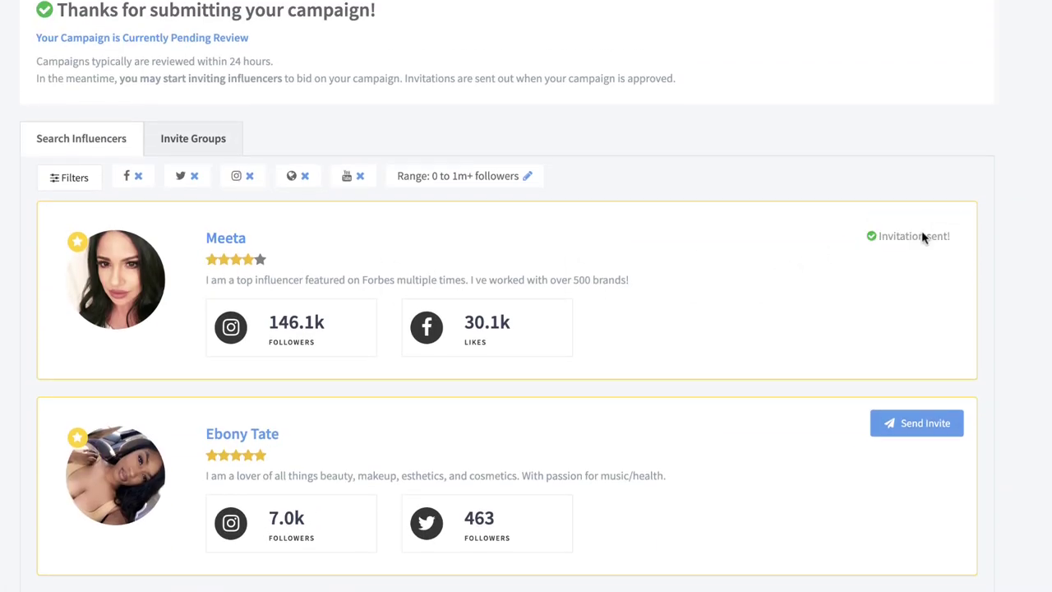
Send campaign invitations to the next three influencers in the list, with 7.0k, 179.9k and 294.7k Instagram followers
{"action": "scroll", "coordinate": [592, 347], "scroll_direction": "down", "scroll_amount": 1}
{"action": "scroll", "coordinate": [592, 347], "scroll_direction": "down", "scroll_amount": 3}
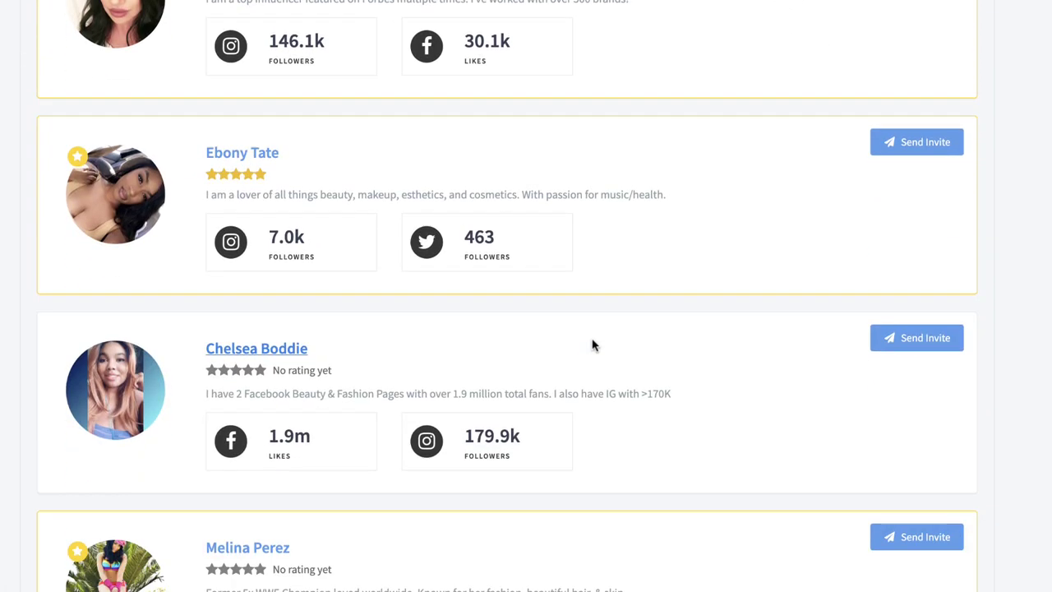
{"action": "left_click", "coordinate": [899, 151]}
{"action": "scroll", "coordinate": [764, 235], "scroll_direction": "down", "scroll_amount": 3}
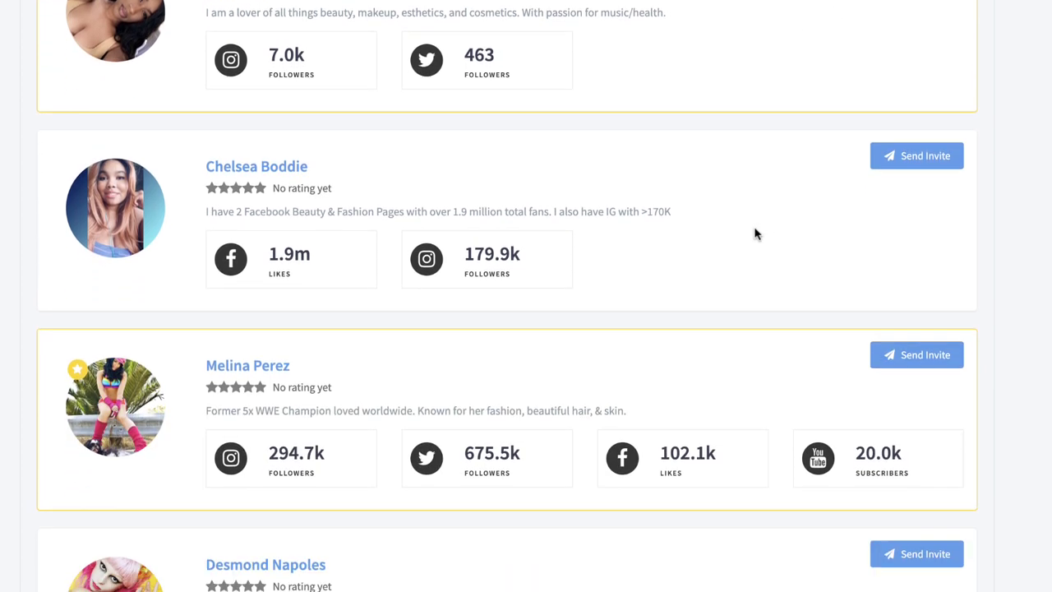
{"action": "left_click", "coordinate": [904, 166]}
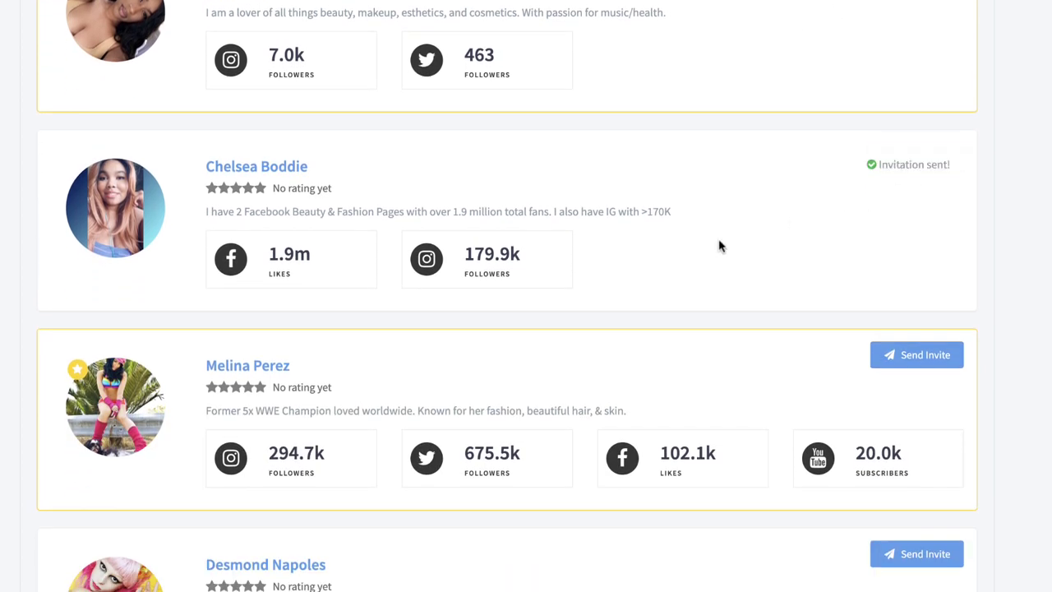
{"action": "scroll", "coordinate": [719, 239], "scroll_direction": "down", "scroll_amount": 4}
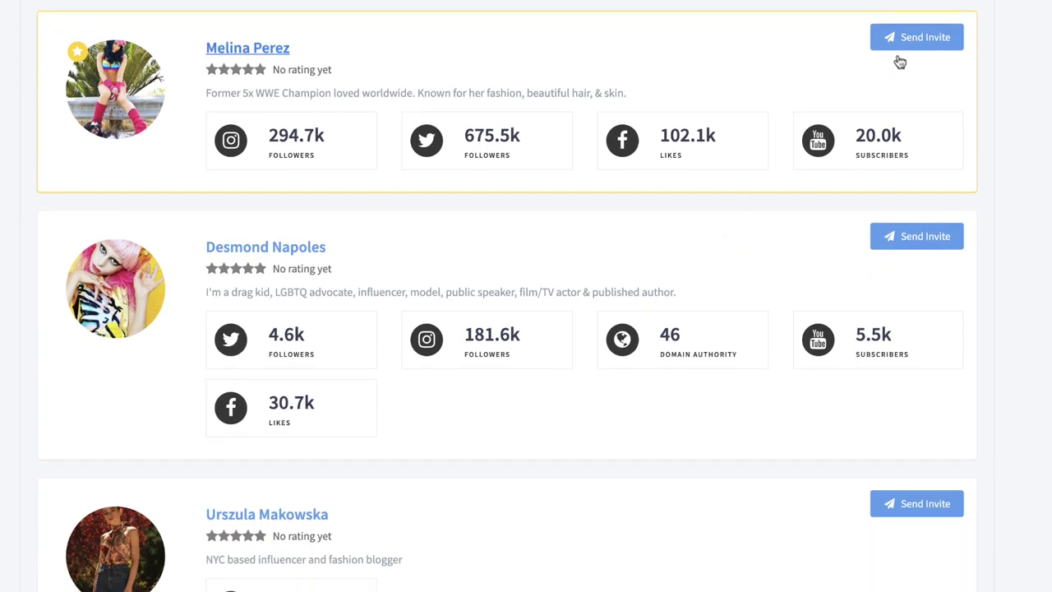
{"action": "left_click", "coordinate": [904, 39]}
Invite the featured five-star influencer with 113.8k Instagram followers further down the list
{"action": "scroll", "coordinate": [662, 286], "scroll_direction": "down", "scroll_amount": 3}
{"action": "scroll", "coordinate": [530, 312], "scroll_direction": "down", "scroll_amount": 7}
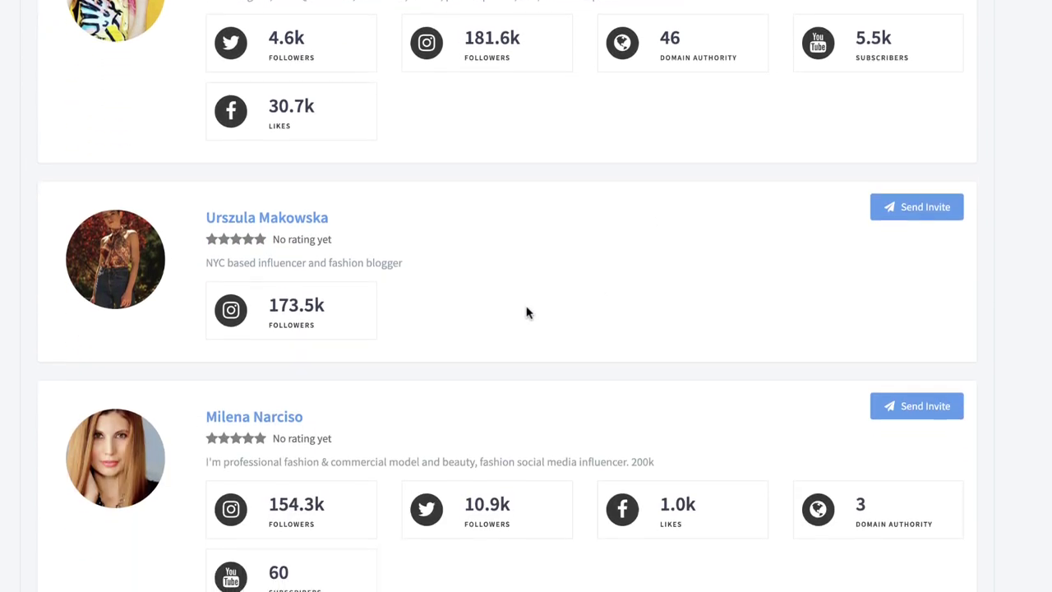
{"action": "scroll", "coordinate": [530, 313], "scroll_direction": "down", "scroll_amount": 10}
{"action": "scroll", "coordinate": [532, 314], "scroll_direction": "down", "scroll_amount": 1}
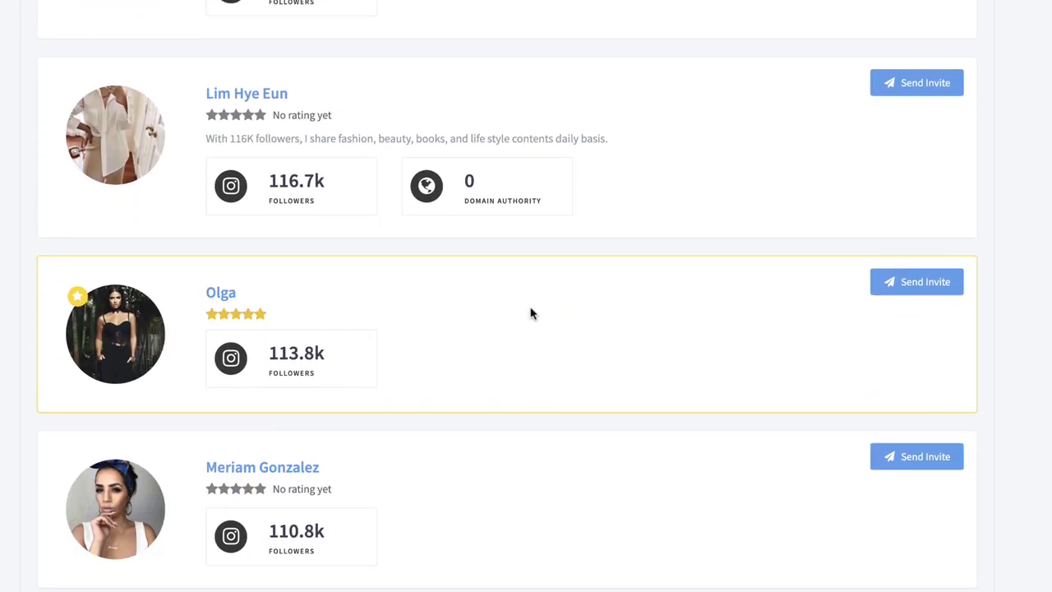
{"action": "left_click", "coordinate": [918, 285]}
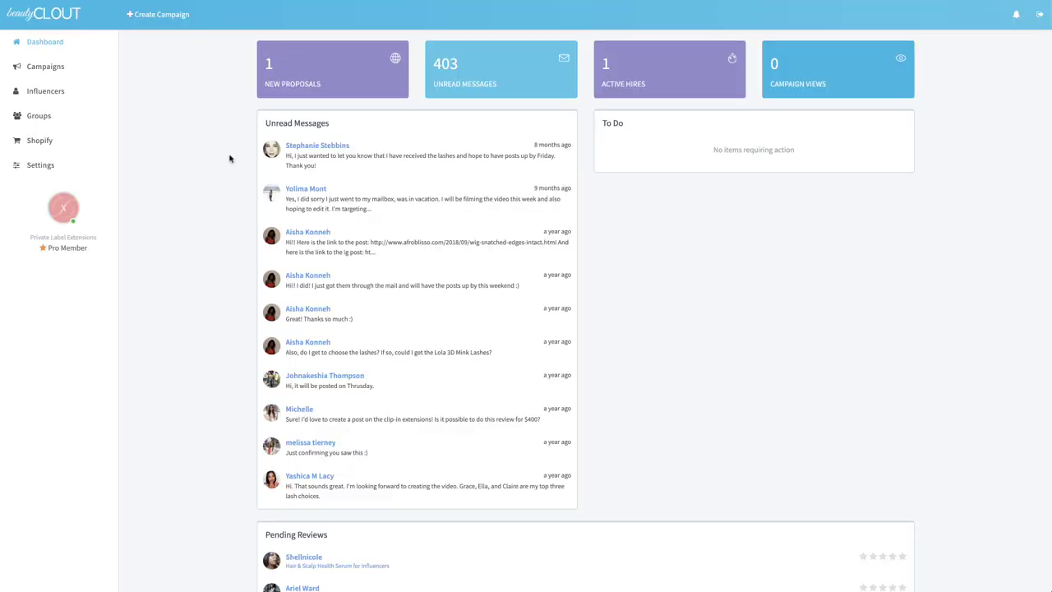
Open the existing "Hair & Scalp Health Serum for Influencers" campaign and look through its submitted influencer proposals
{"action": "left_click", "coordinate": [40, 67]}
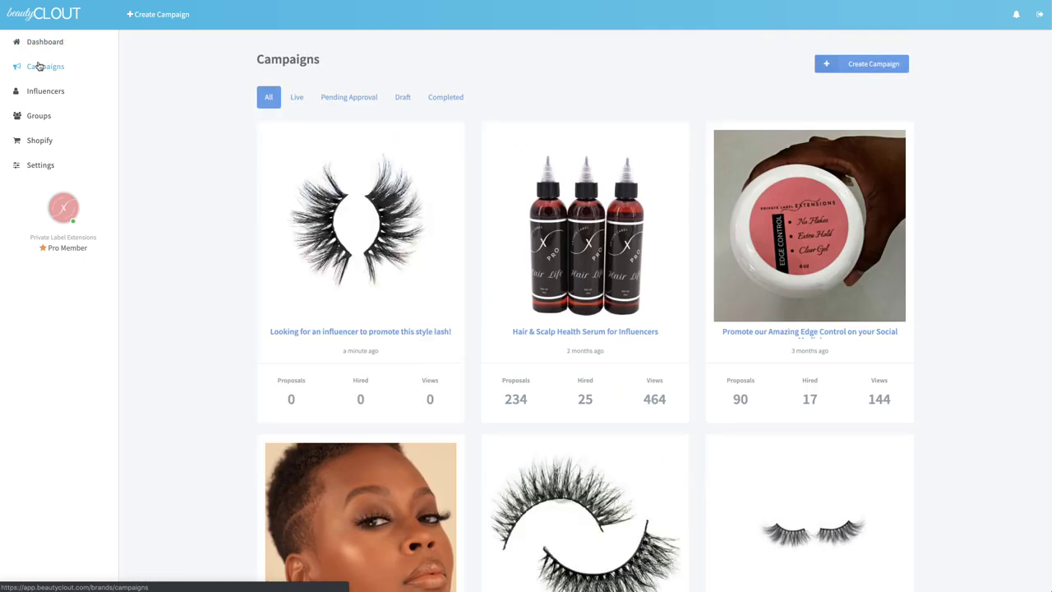
{"action": "left_click", "coordinate": [576, 281]}
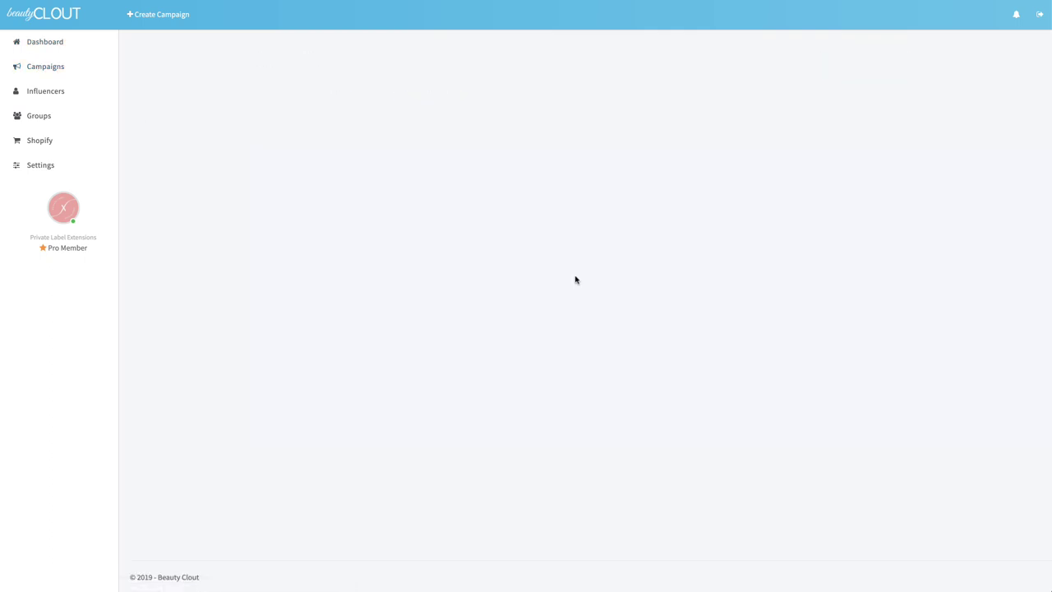
{"action": "scroll", "coordinate": [556, 288], "scroll_direction": "down", "scroll_amount": 5}
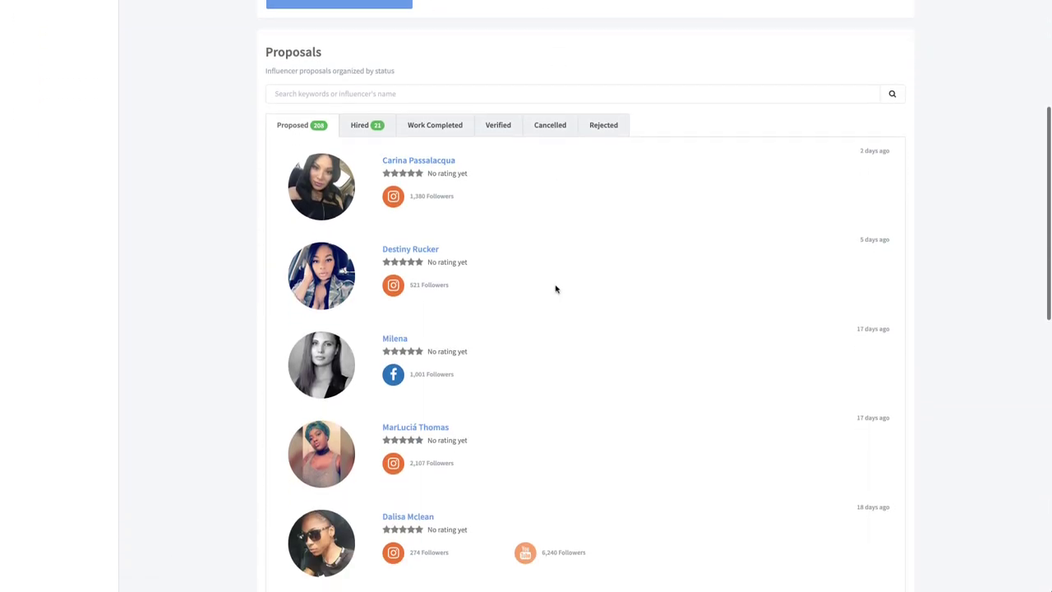
{"action": "scroll", "coordinate": [555, 288], "scroll_direction": "down", "scroll_amount": 6}
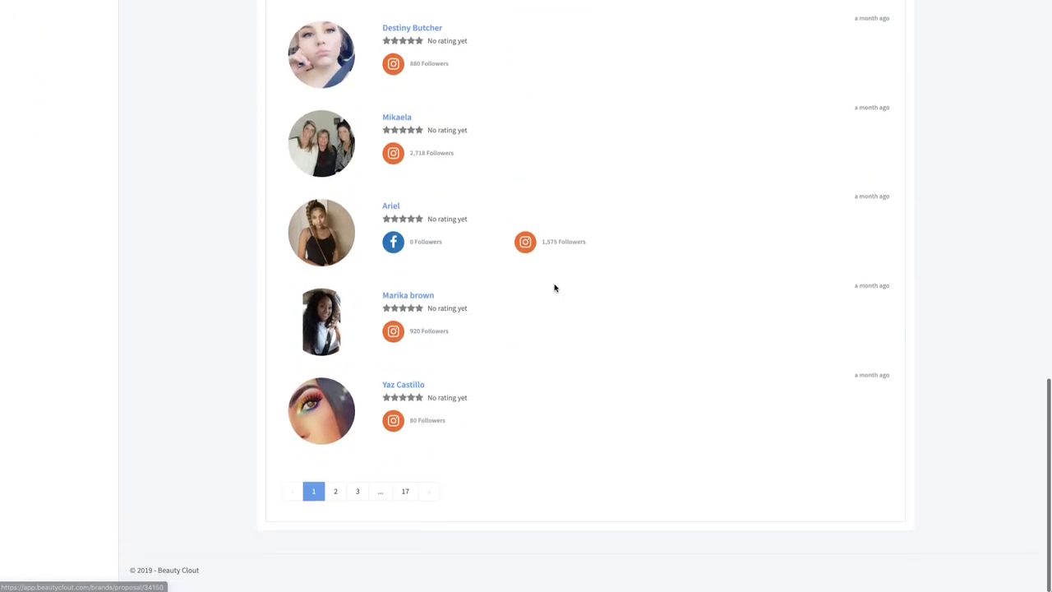
Go through pages 2 and 3 of the proposals and open the one from the influencer with 17,027 Instagram followers
{"action": "left_click", "coordinate": [336, 502]}
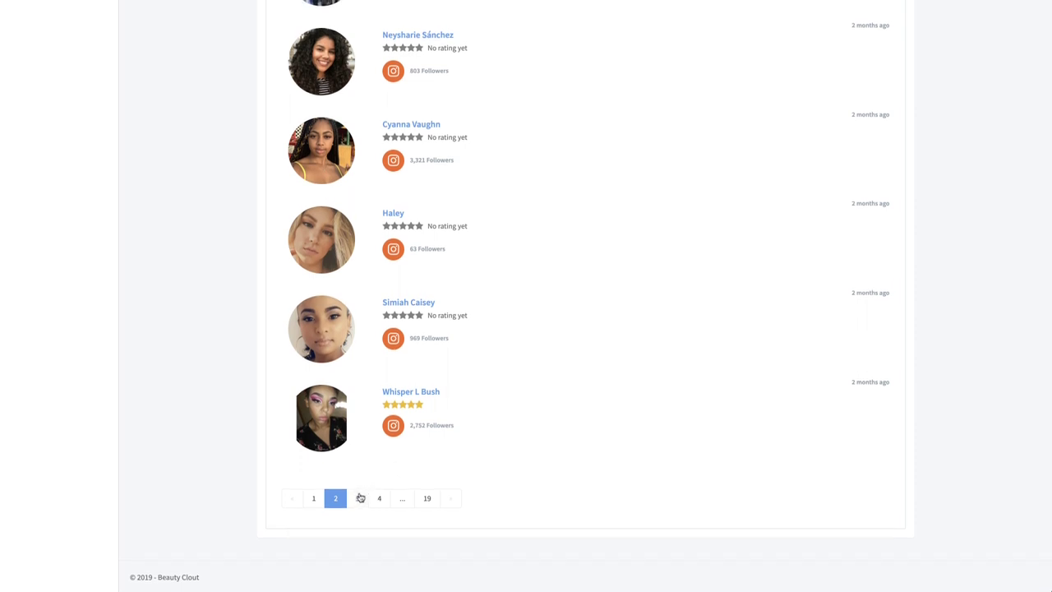
{"action": "left_click", "coordinate": [358, 498]}
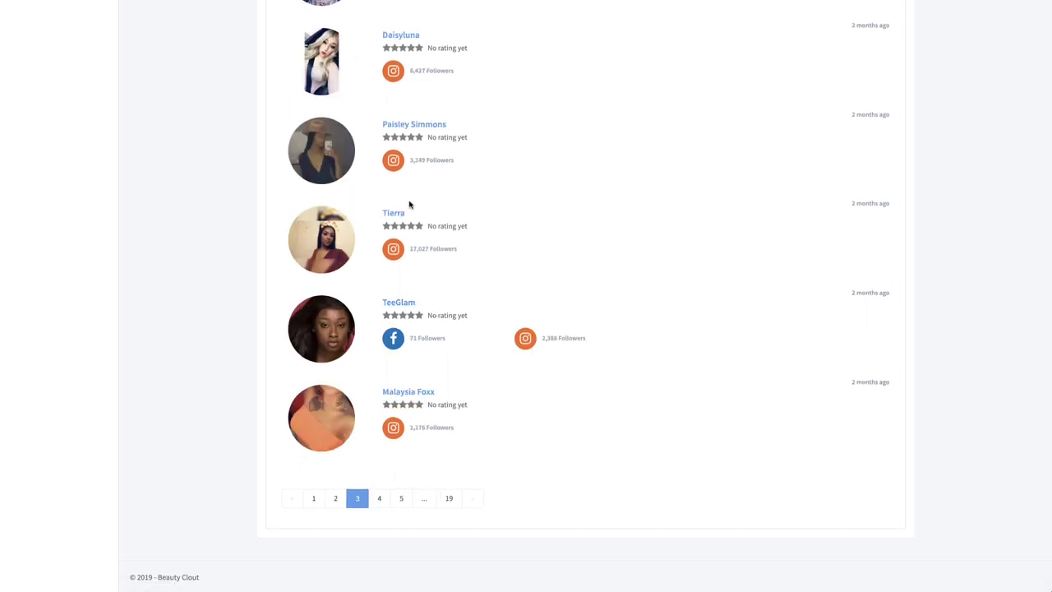
{"action": "left_click", "coordinate": [328, 198]}
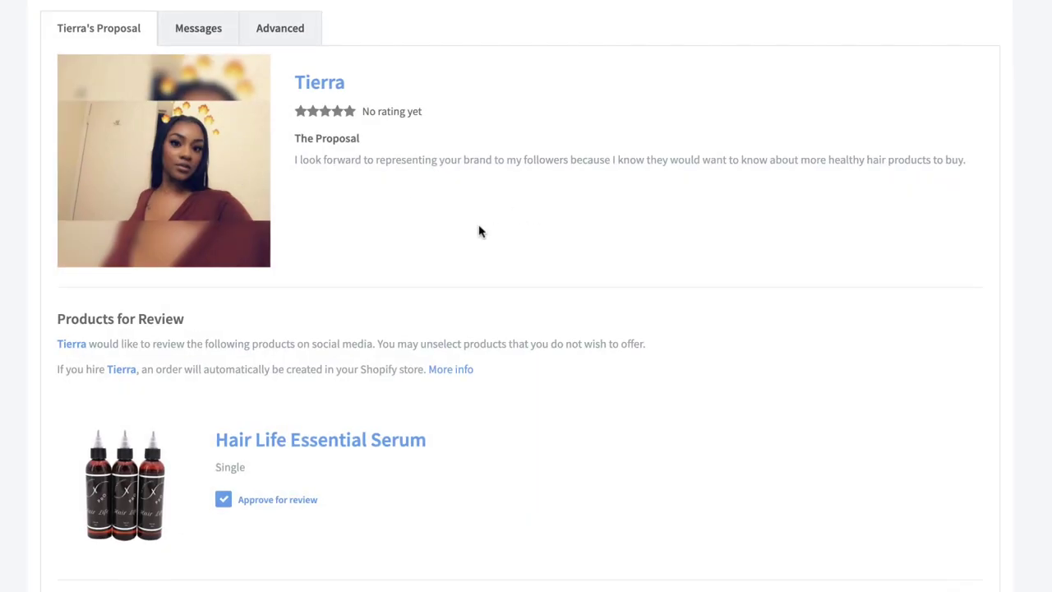
Review the Hair Life Essential Serum proposal, acknowledge the no-cost product risk, and start hiring the influencer for the campaign
{"action": "scroll", "coordinate": [480, 232], "scroll_direction": "down", "scroll_amount": 2}
{"action": "scroll", "coordinate": [479, 230], "scroll_direction": "down", "scroll_amount": 2}
{"action": "scroll", "coordinate": [479, 230], "scroll_direction": "up", "scroll_amount": 3}
{"action": "scroll", "coordinate": [337, 307], "scroll_direction": "down", "scroll_amount": 3}
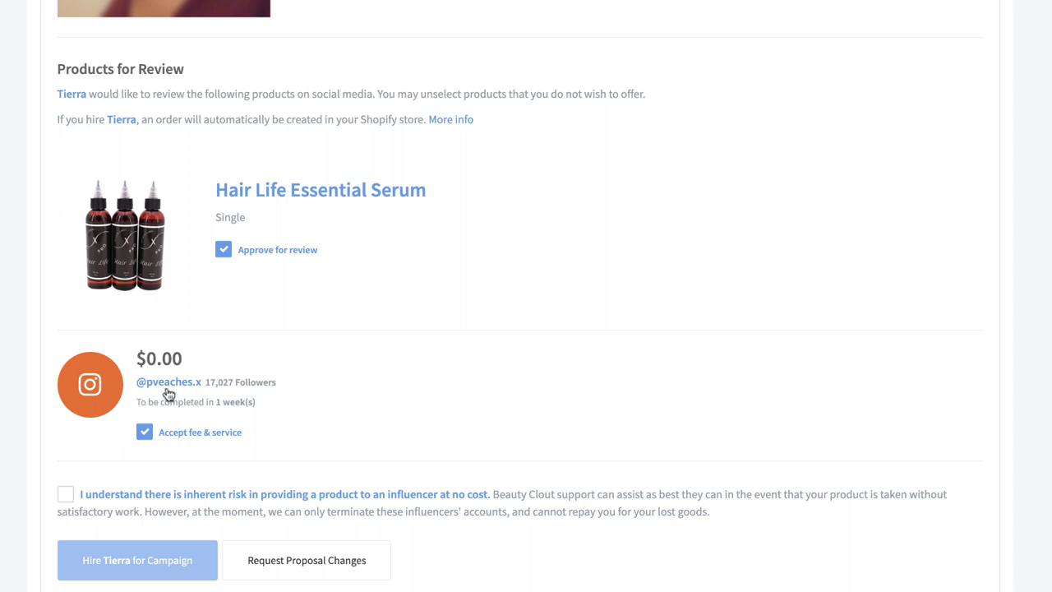
{"action": "scroll", "coordinate": [329, 378], "scroll_direction": "down", "scroll_amount": 2}
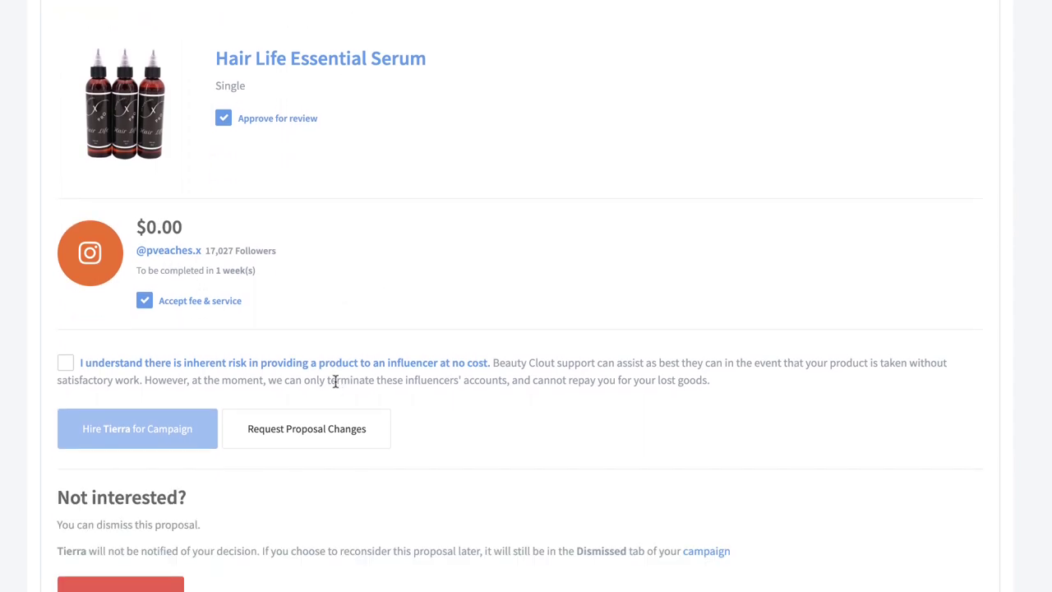
{"action": "left_click", "coordinate": [65, 367]}
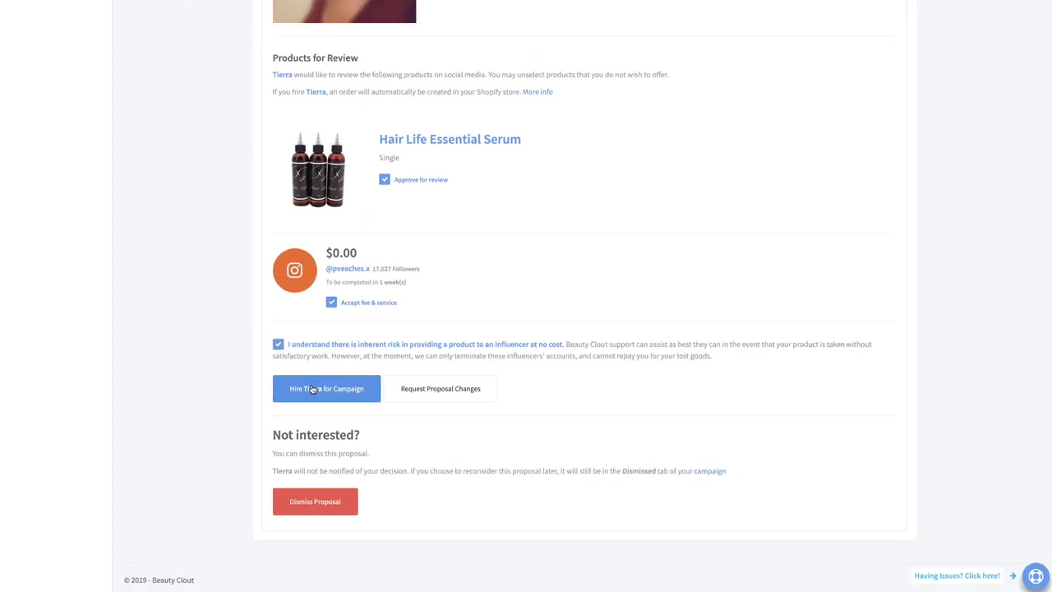
{"action": "left_click", "coordinate": [313, 390]}
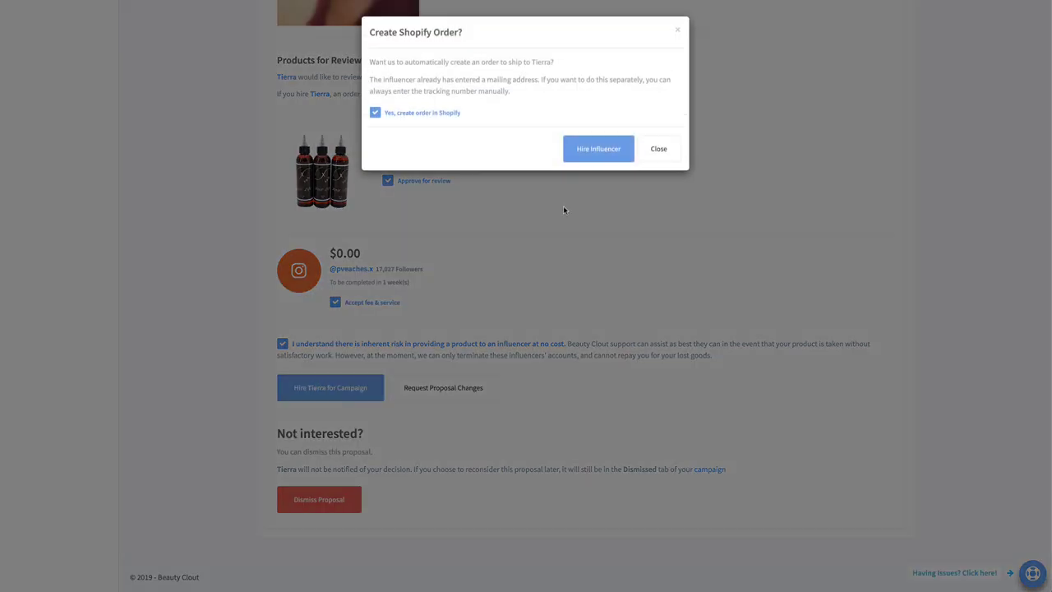